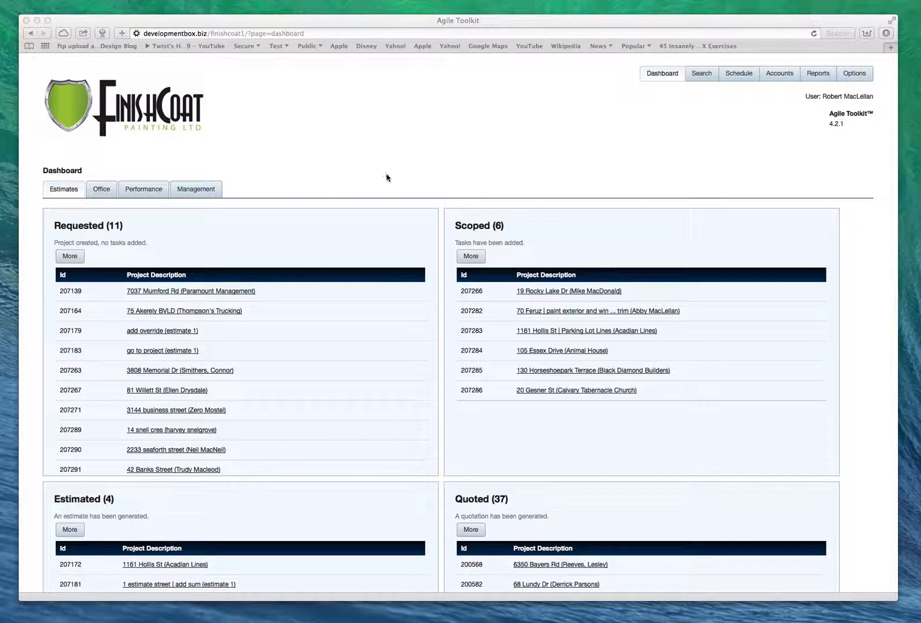
Open project 207291 from the Requested list on the Estimates dashboard.
{"action": "scroll", "coordinate": [292, 260], "scroll_direction": "down", "scroll_amount": 2}
{"action": "scroll", "coordinate": [291, 257], "scroll_direction": "up", "scroll_amount": 2}
{"action": "left_click", "coordinate": [246, 471]}
{"action": "left_click", "coordinate": [185, 470]}
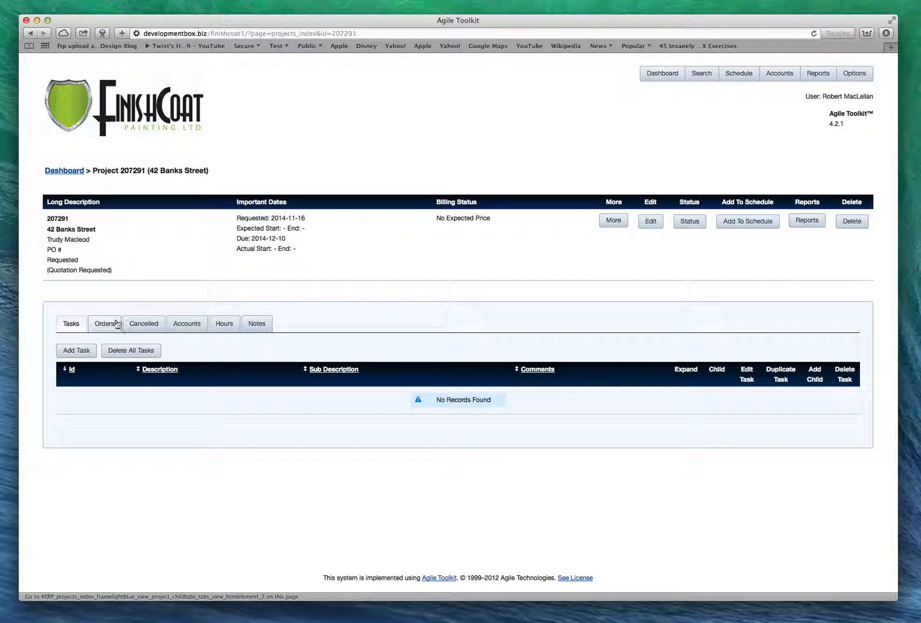
Start a new task for the project using the Painting and Plaster template from Painting and Drywall.
{"action": "left_click", "coordinate": [75, 351]}
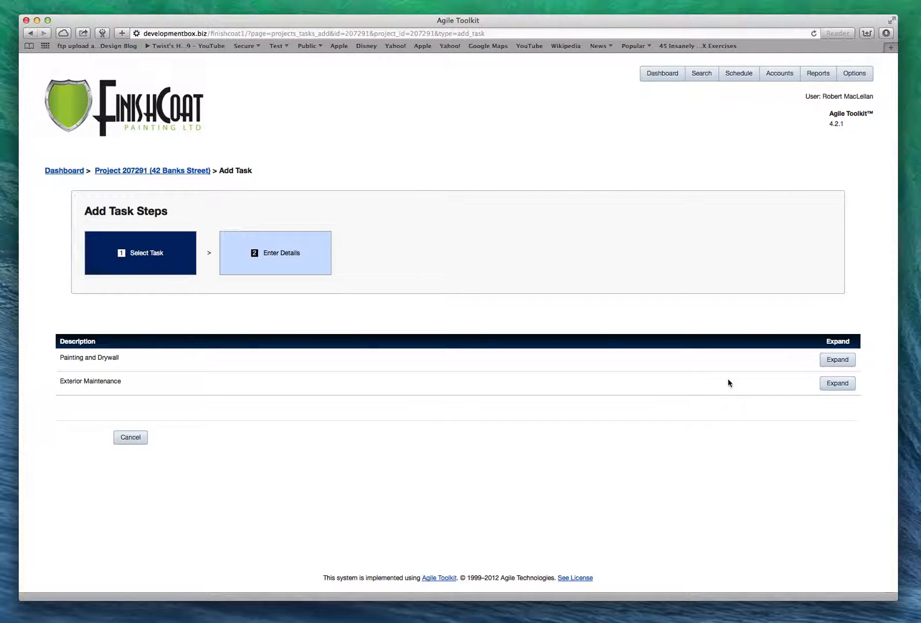
{"action": "left_click", "coordinate": [839, 360]}
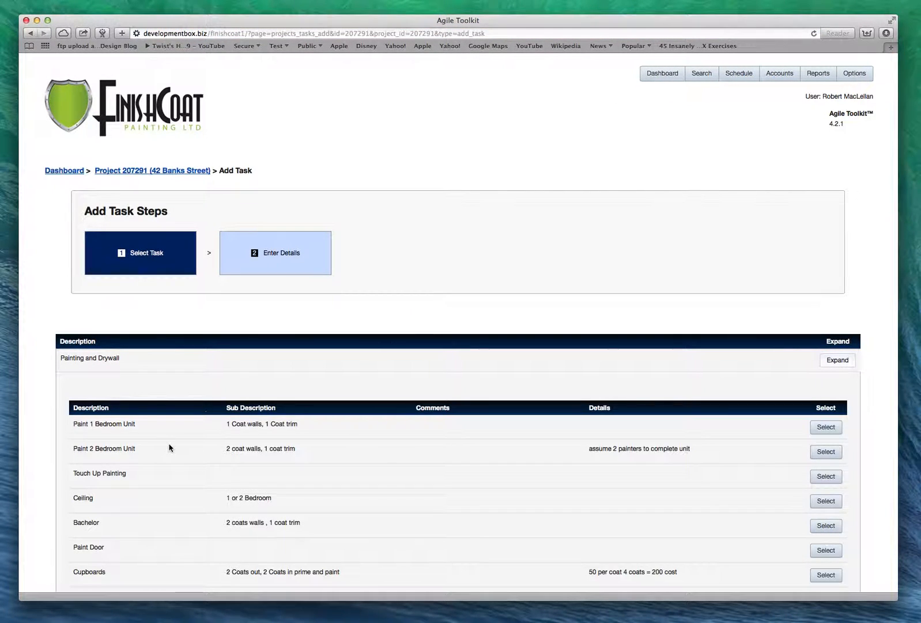
{"action": "scroll", "coordinate": [169, 447], "scroll_direction": "down", "scroll_amount": 10}
{"action": "scroll", "coordinate": [169, 447], "scroll_direction": "down", "scroll_amount": 5}
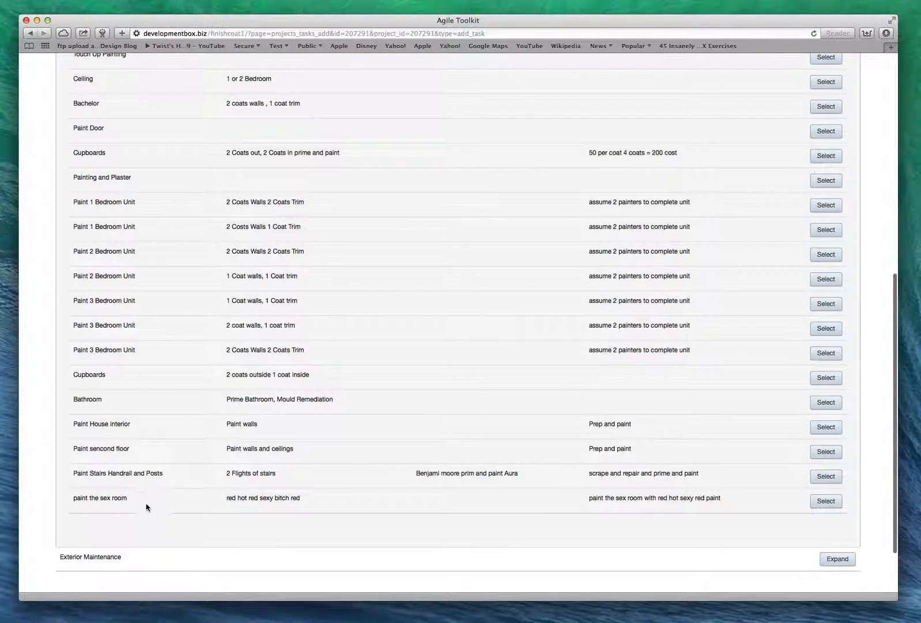
{"action": "scroll", "coordinate": [117, 376], "scroll_direction": "up", "scroll_amount": 2}
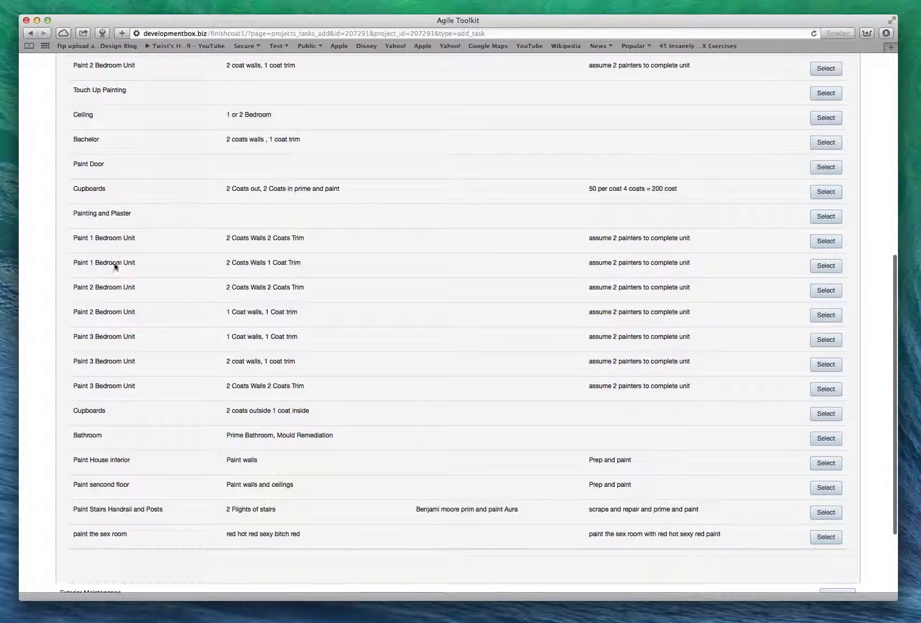
{"action": "left_click", "coordinate": [826, 216]}
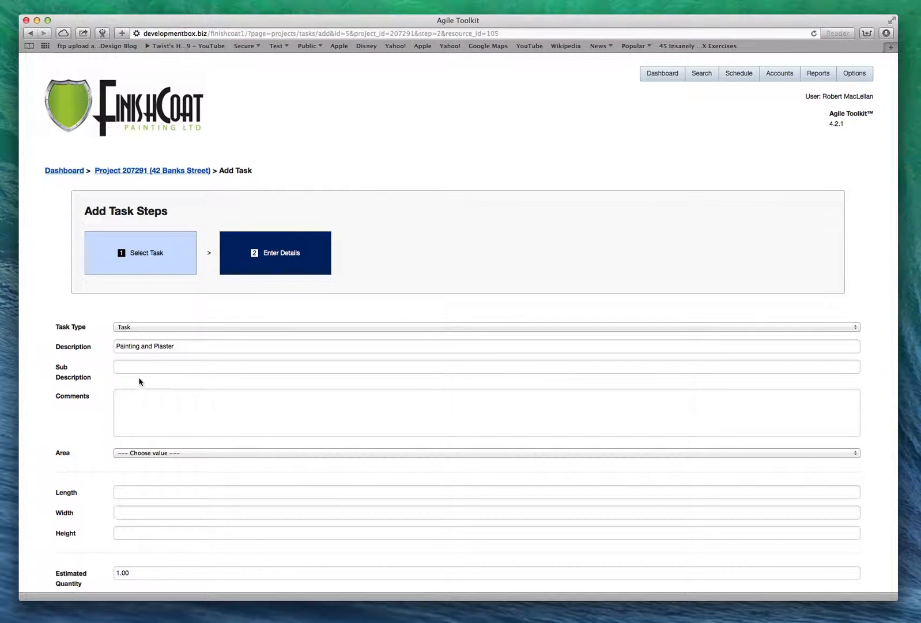
Set the task's area to Basement and its sub description to "Repair holes, prime and paint".
{"action": "left_click", "coordinate": [153, 453]}
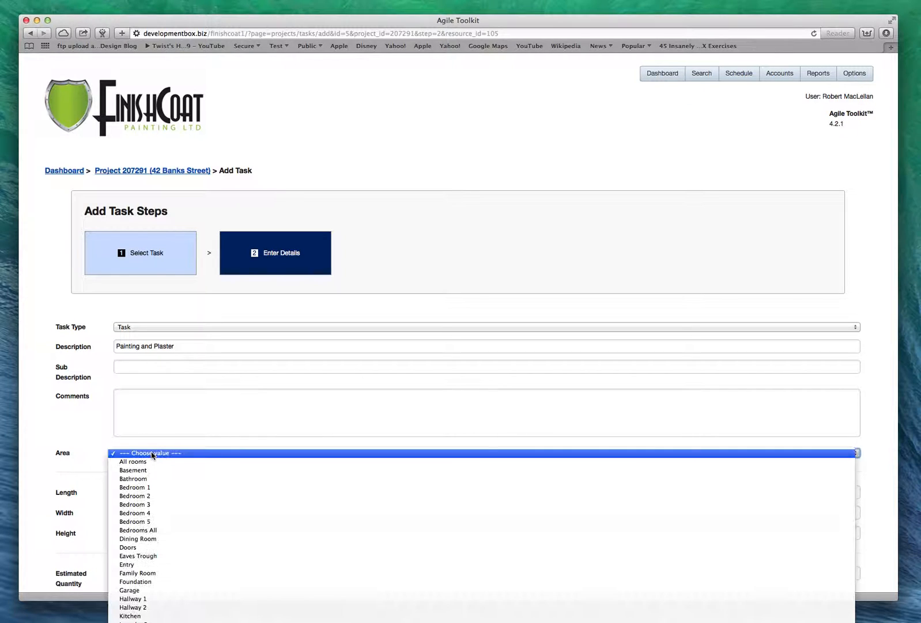
{"action": "left_click", "coordinate": [146, 469]}
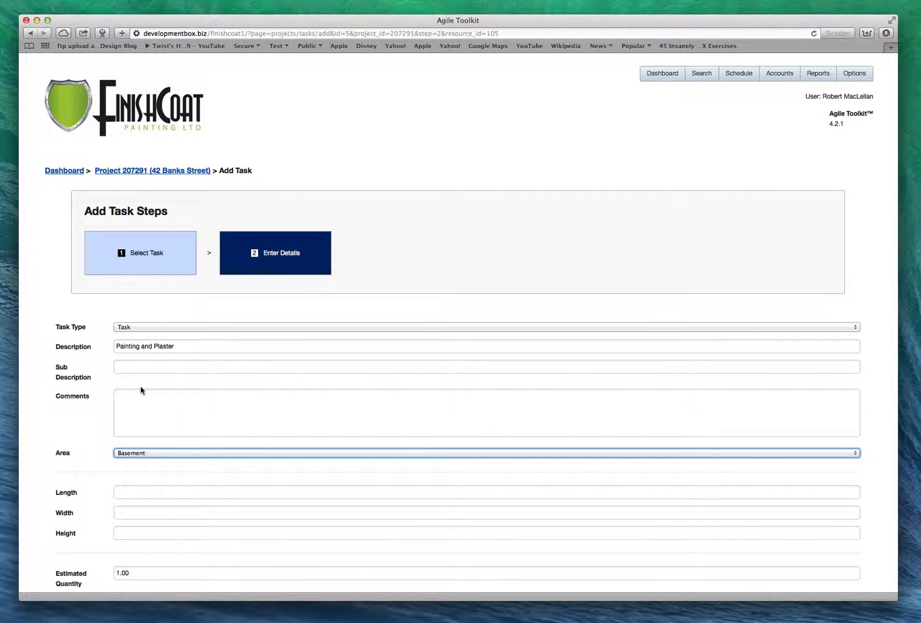
{"action": "left_click", "coordinate": [139, 366]}
{"action": "type", "text": "#"}
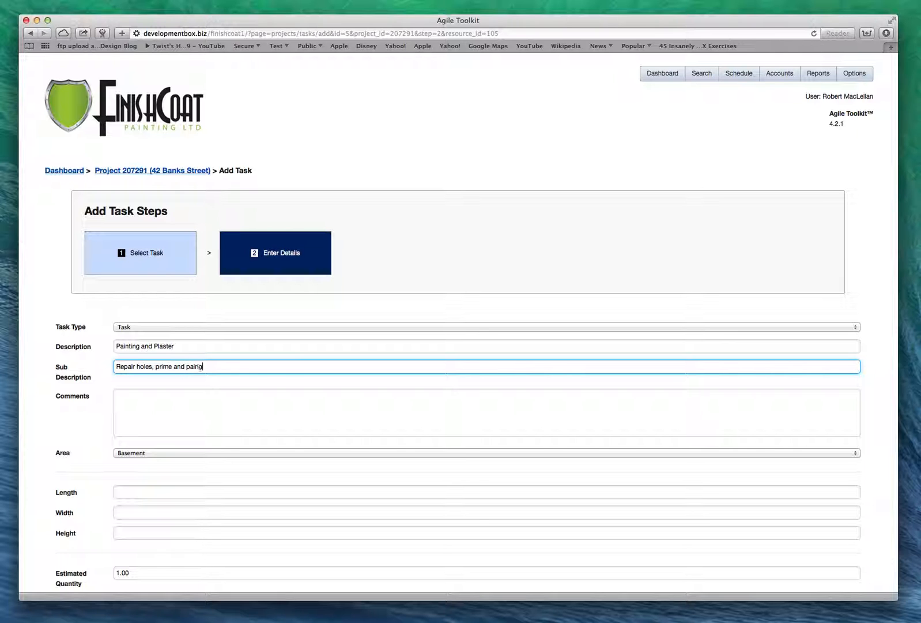
Set estimated labor cost to 400, material cost to 100 and price to 750, then save the task and start another one.
{"action": "scroll", "coordinate": [132, 408], "scroll_direction": "down", "scroll_amount": 10}
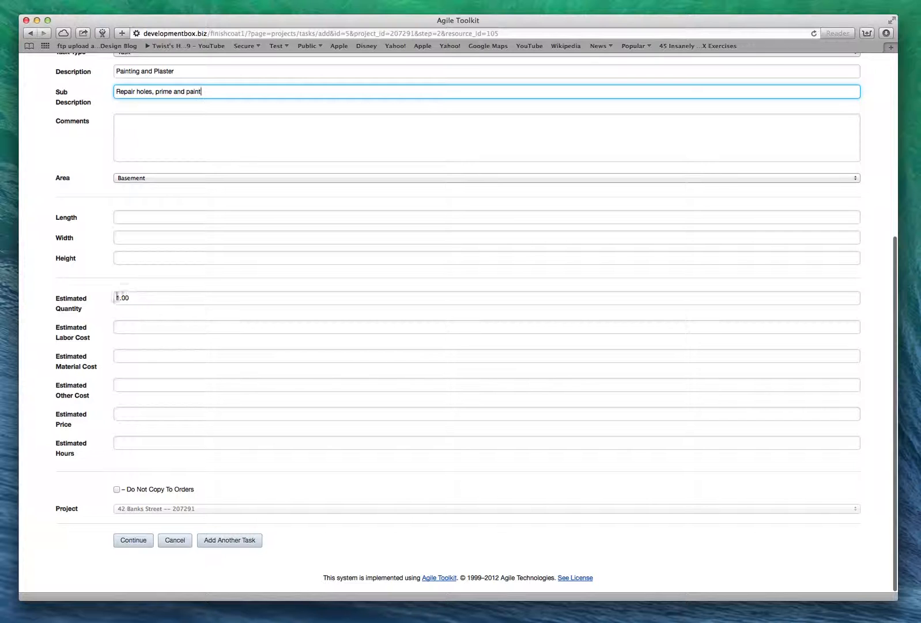
{"action": "left_click", "coordinate": [126, 327]}
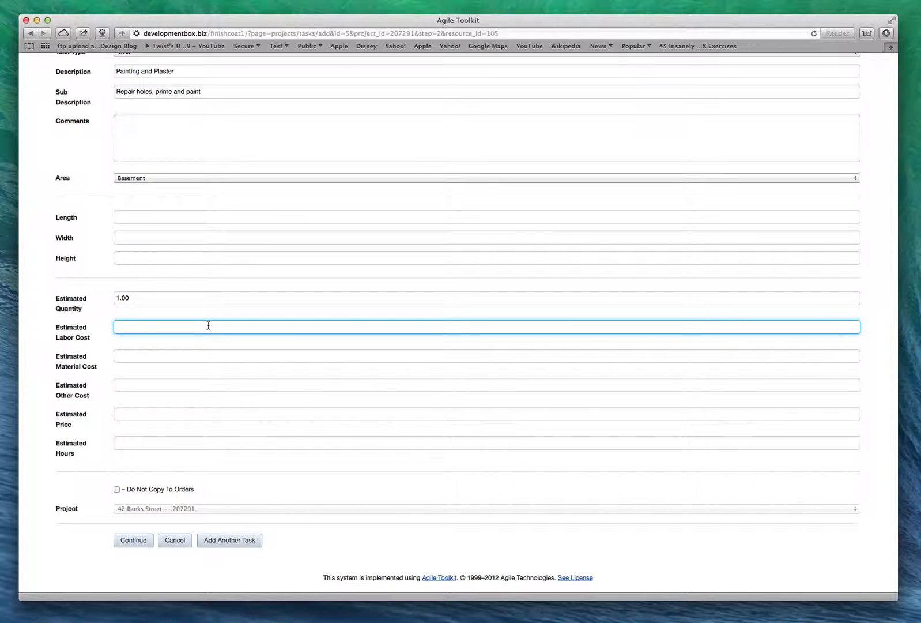
{"action": "key", "text": "Tab"}
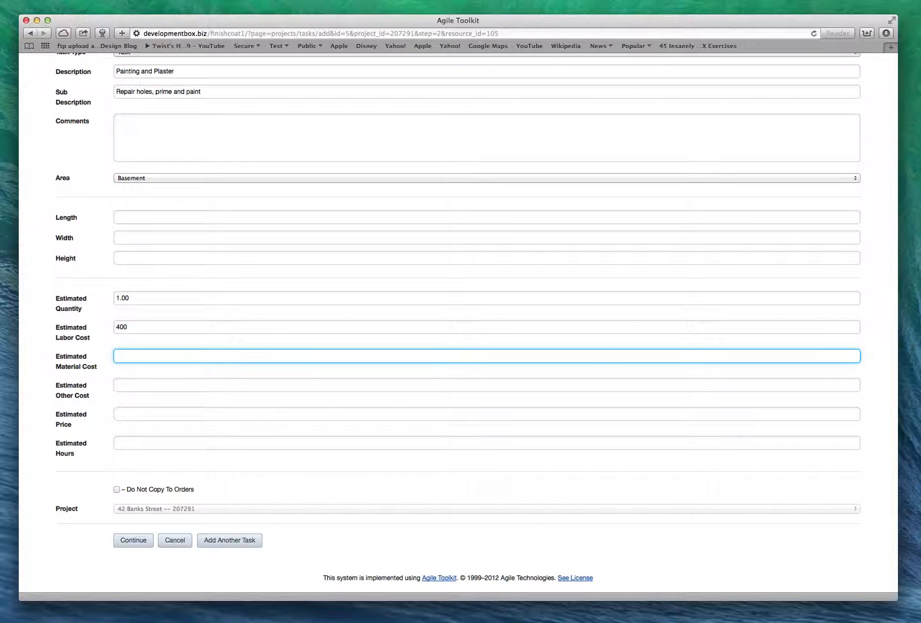
{"action": "type", "text": "100"}
{"action": "key", "text": "Tab"}
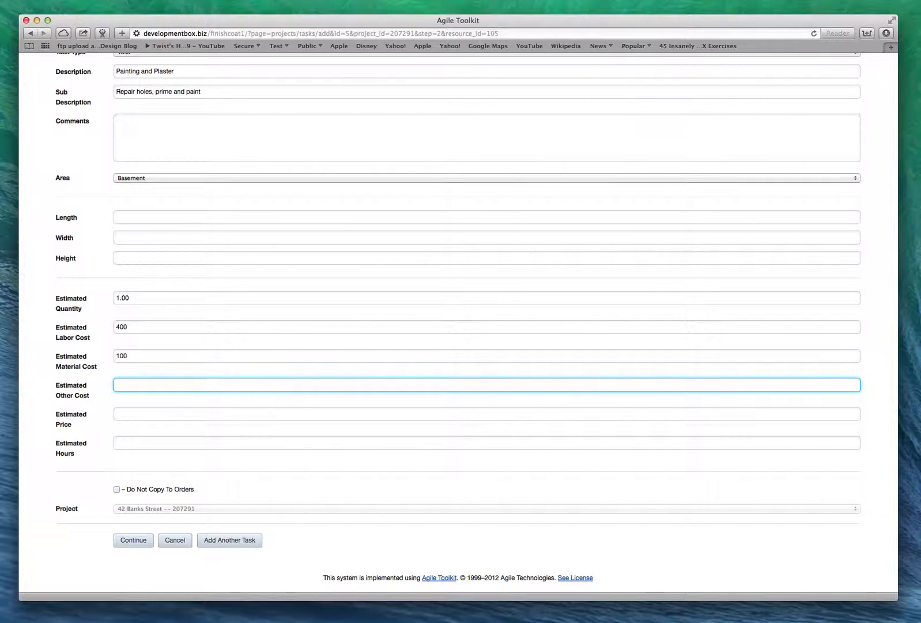
{"action": "left_click", "coordinate": [128, 414]}
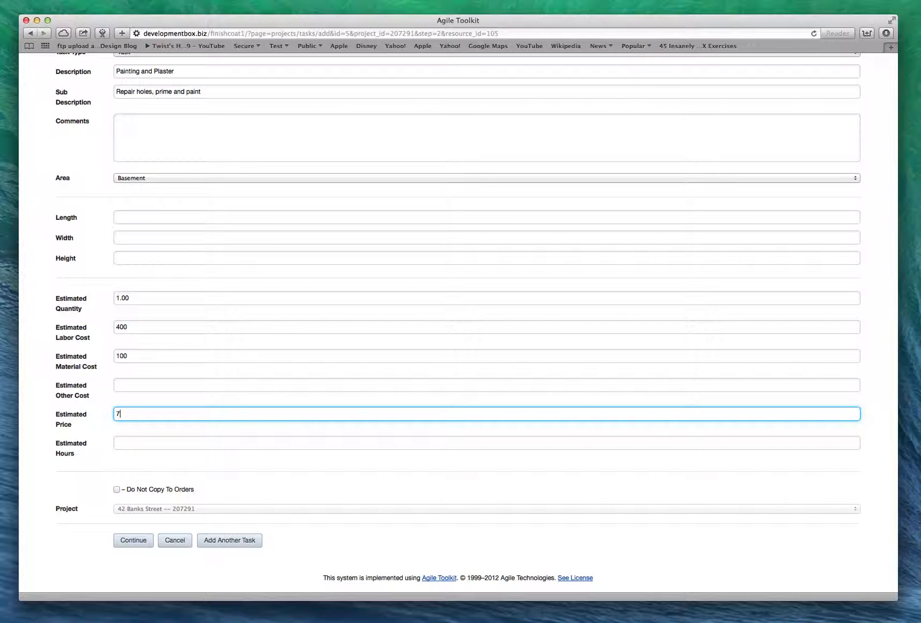
{"action": "key", "text": "Tab"}
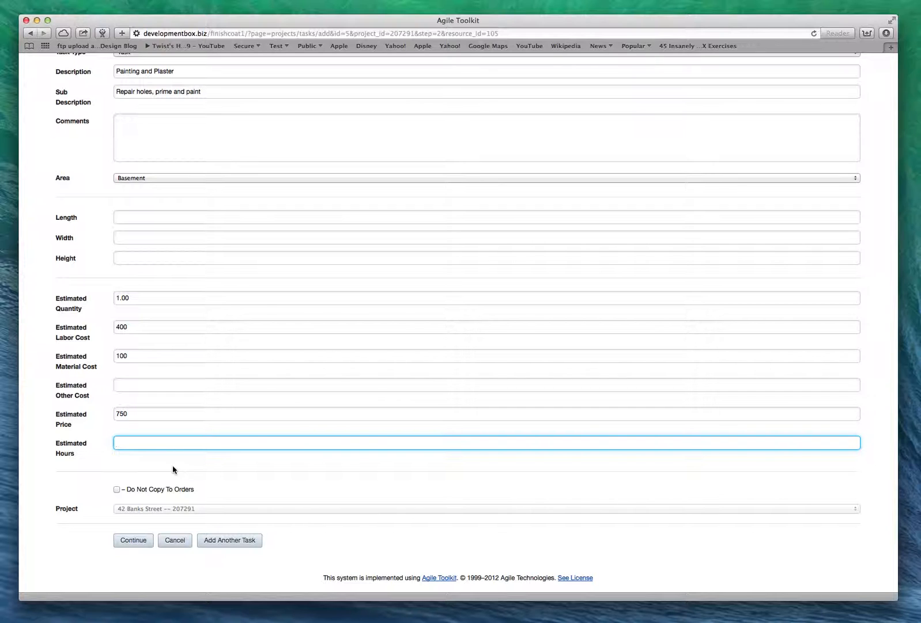
{"action": "left_click", "coordinate": [230, 540]}
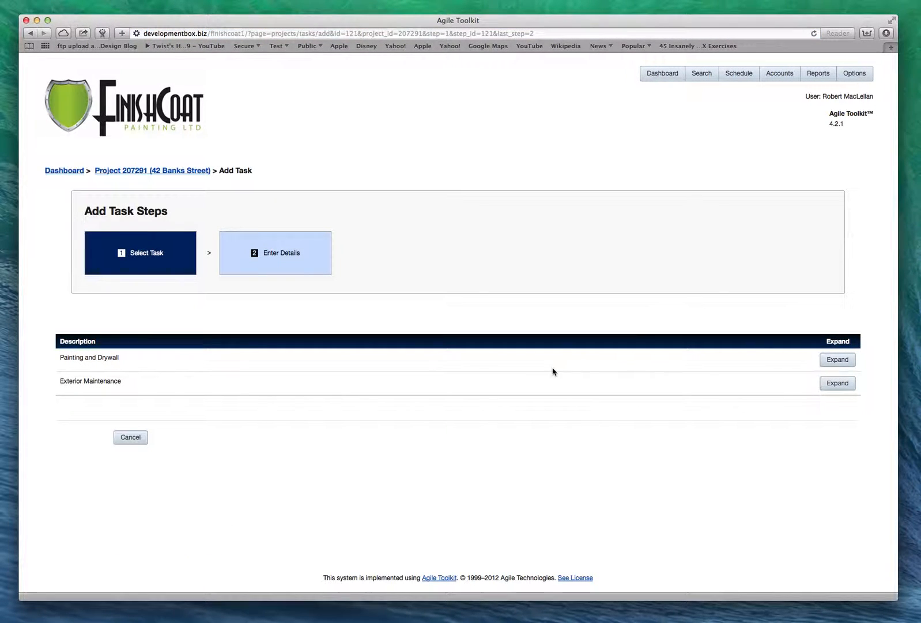
Choose the Cupboards template with "2 Coats out, 2 Coats in prime and paint" from Painting and Drywall and set its area to Kitchen.
{"action": "left_click", "coordinate": [839, 359]}
{"action": "scroll", "coordinate": [147, 421], "scroll_direction": "down", "scroll_amount": 5}
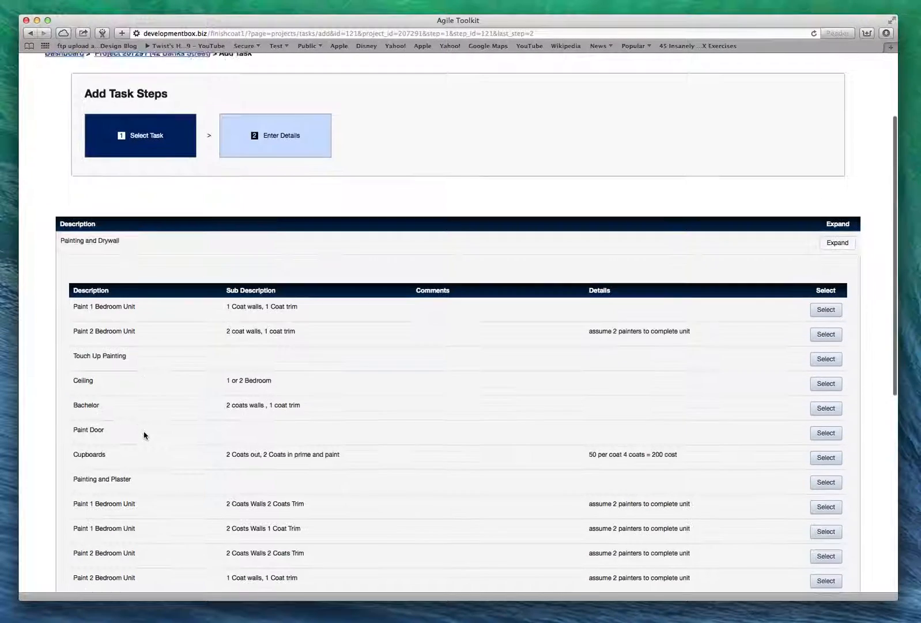
{"action": "left_click", "coordinate": [825, 416]}
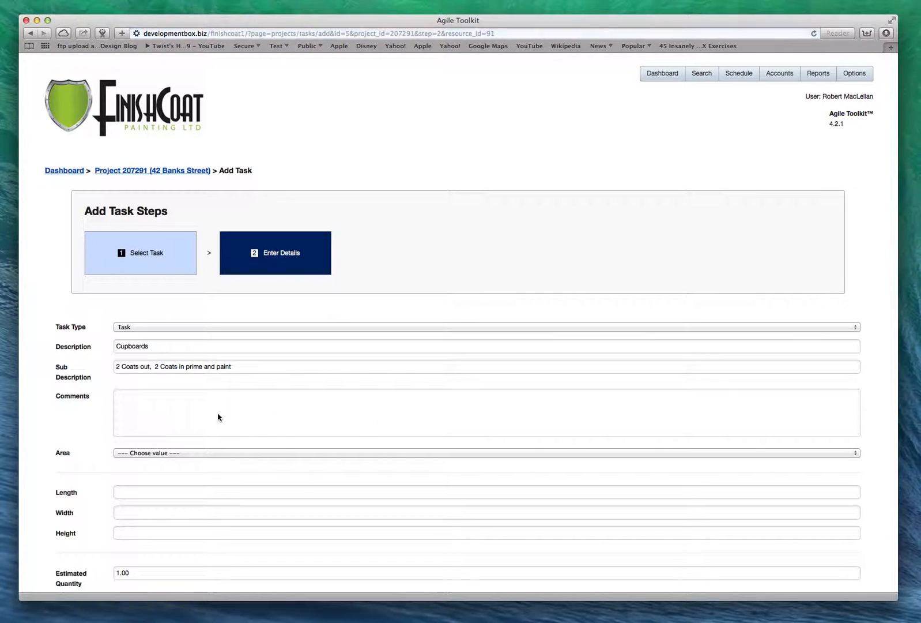
{"action": "scroll", "coordinate": [218, 413], "scroll_direction": "down", "scroll_amount": 3}
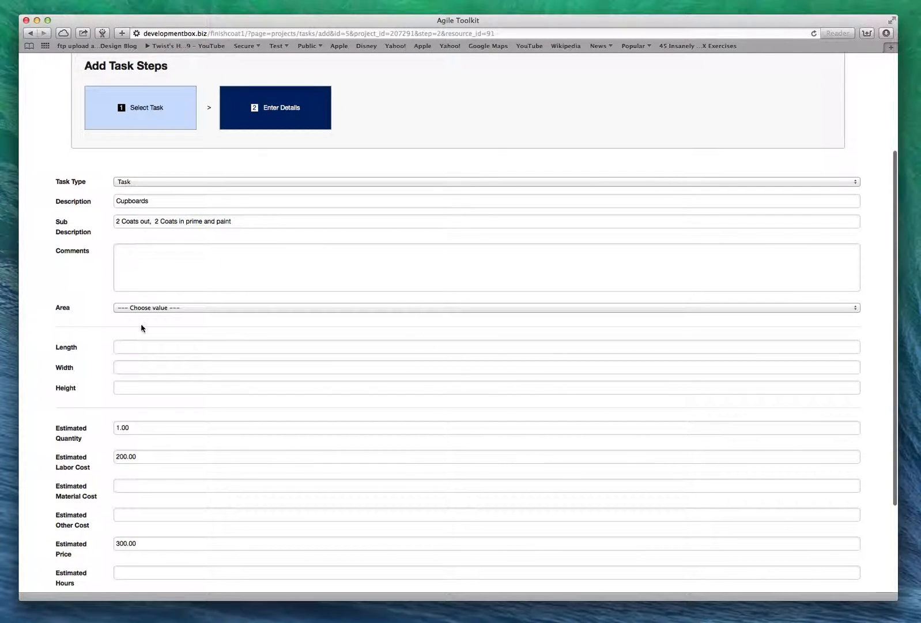
{"action": "scroll", "coordinate": [164, 341], "scroll_direction": "down", "scroll_amount": 1}
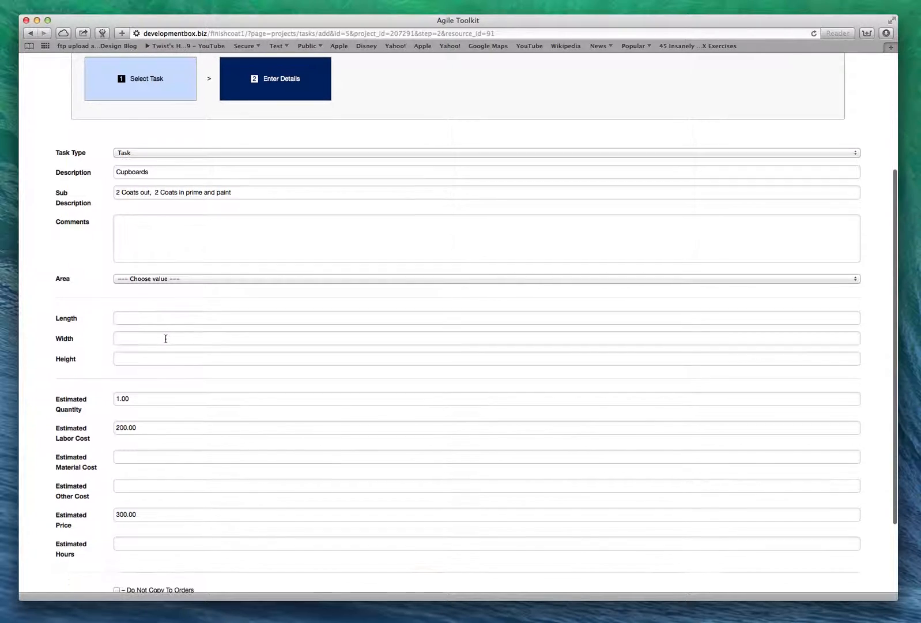
{"action": "left_click", "coordinate": [151, 279]}
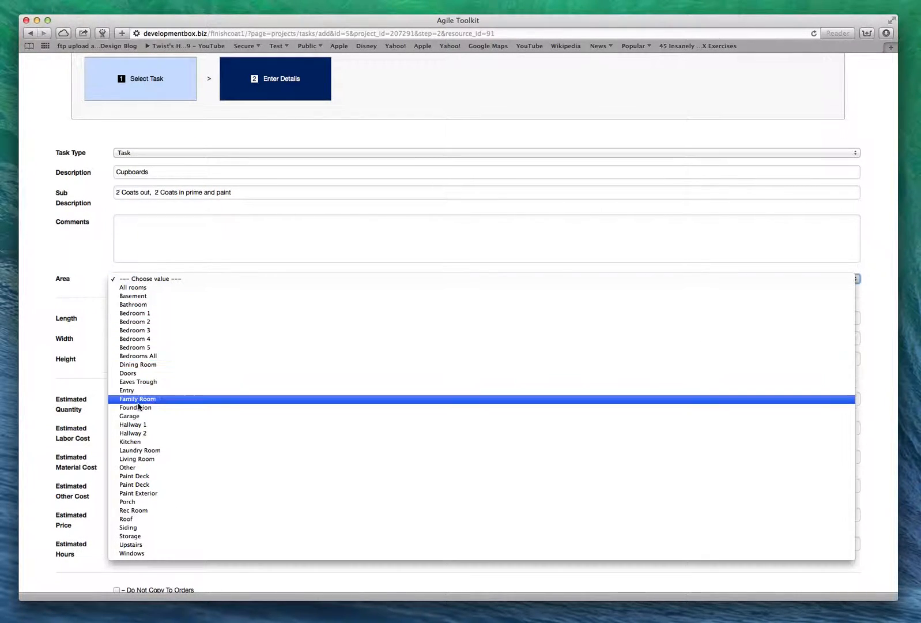
{"action": "left_click", "coordinate": [141, 441]}
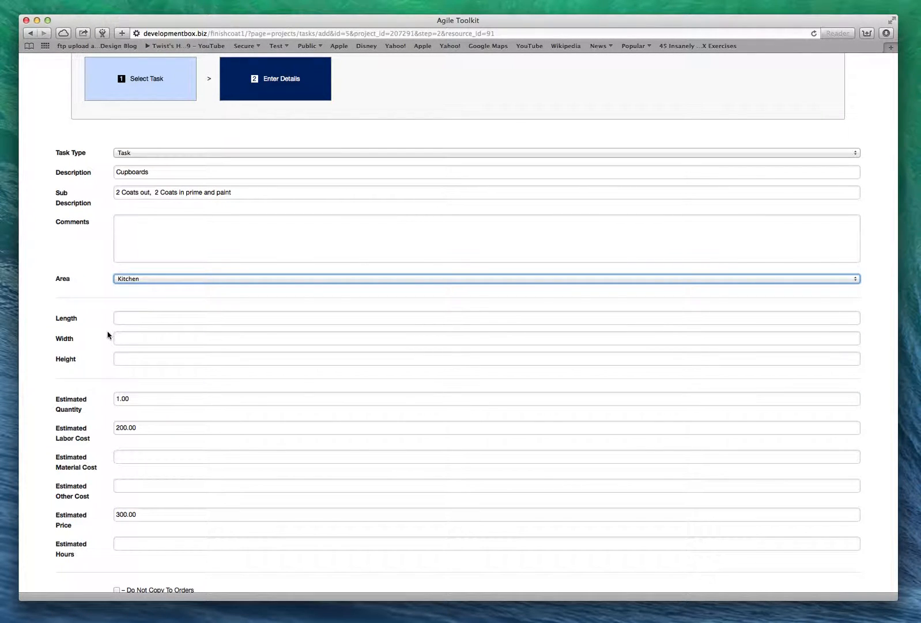
Set the Cupboards task's estimated labor cost to 300.00, change its estimated price, and save it to the project.
{"action": "scroll", "coordinate": [88, 339], "scroll_direction": "down", "scroll_amount": 4}
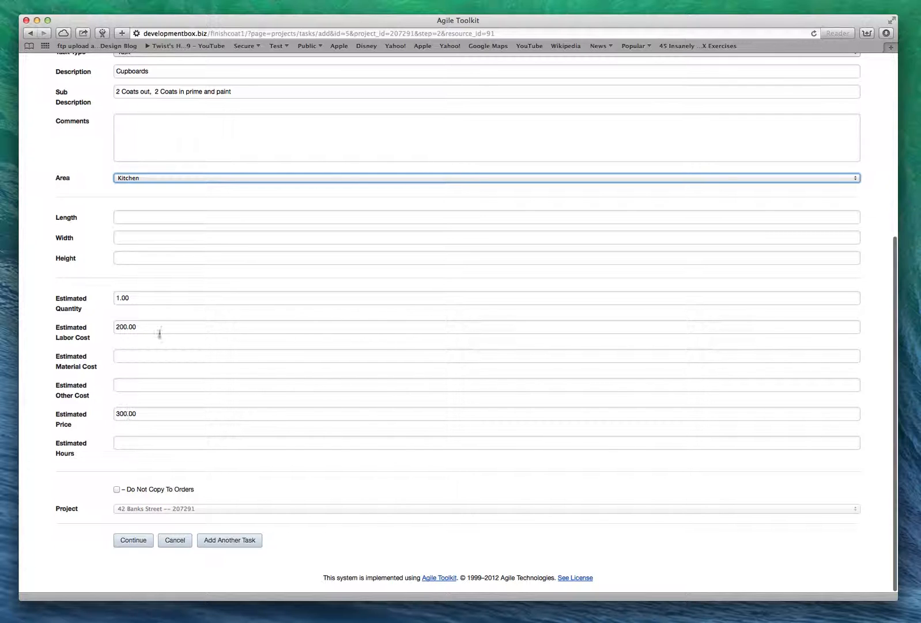
{"action": "left_click", "coordinate": [118, 327]}
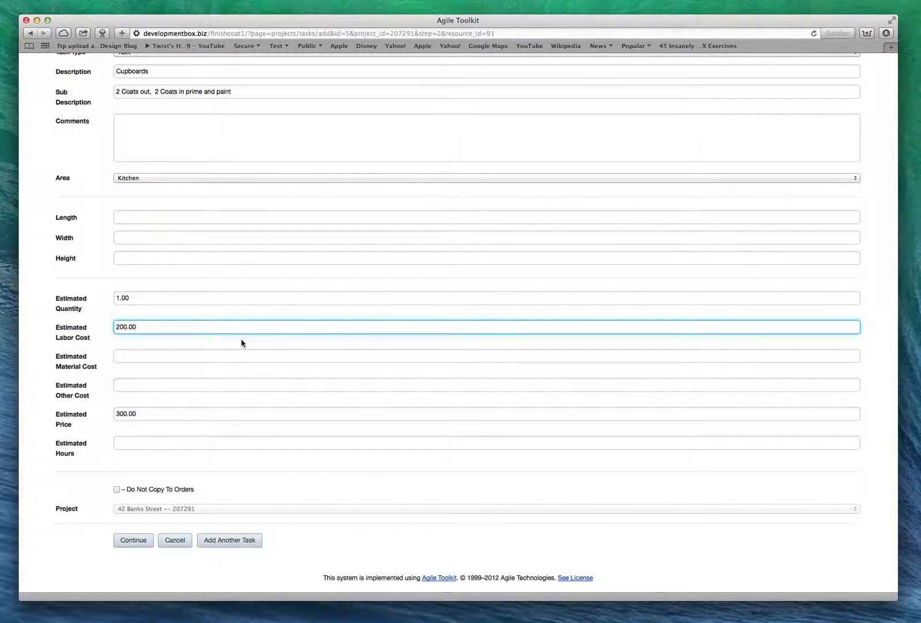
{"action": "key", "text": "BackSpace"}
{"action": "left_click", "coordinate": [120, 413]}
{"action": "key", "text": "BackSpace"}
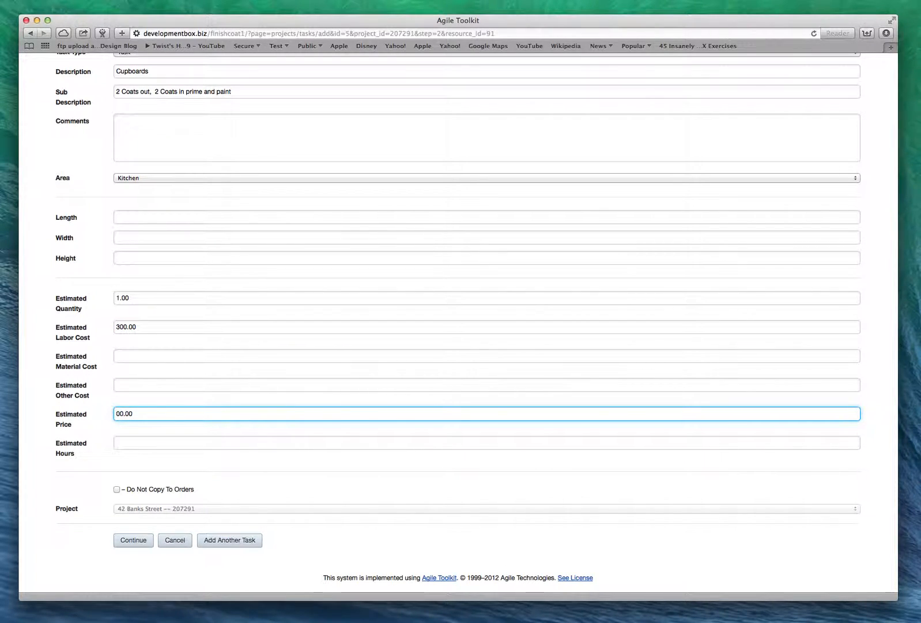
{"action": "type", "text": "55"}
{"action": "left_click", "coordinate": [137, 545]}
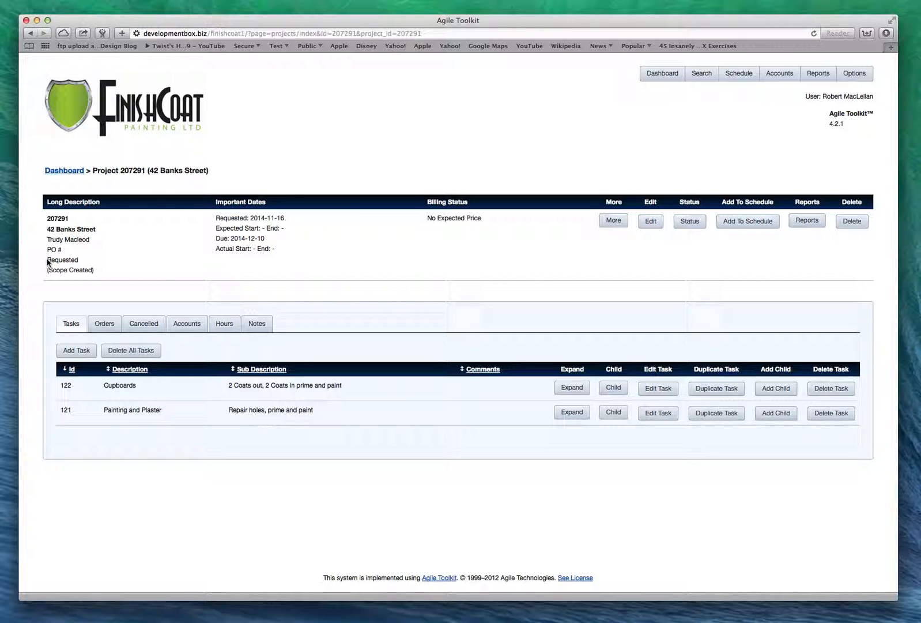
Check the project's status in its description and its placement among the dashboard lists.
{"action": "left_click_drag", "start_coordinate": [48, 261], "coordinate": [98, 271]}
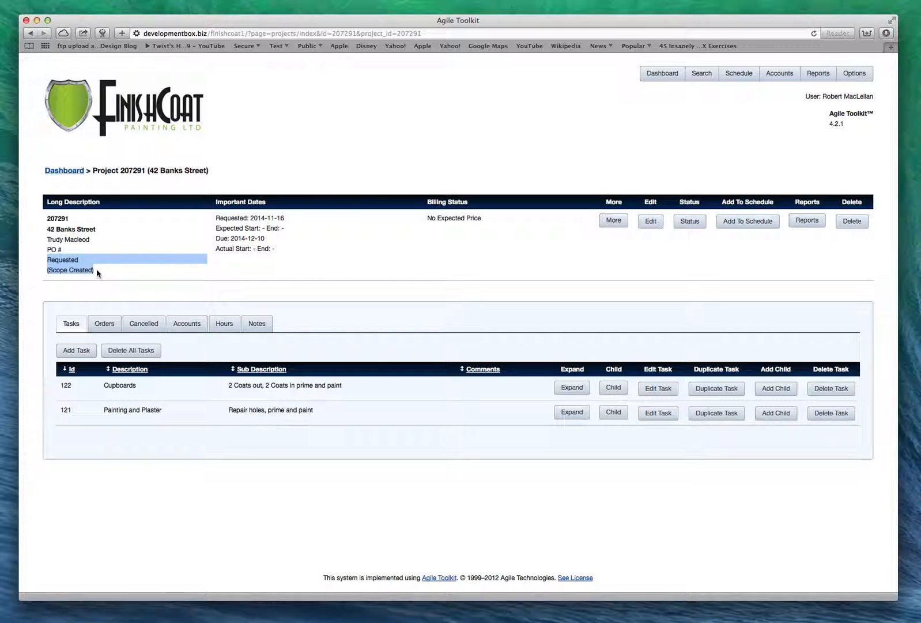
{"action": "left_click", "coordinate": [95, 266]}
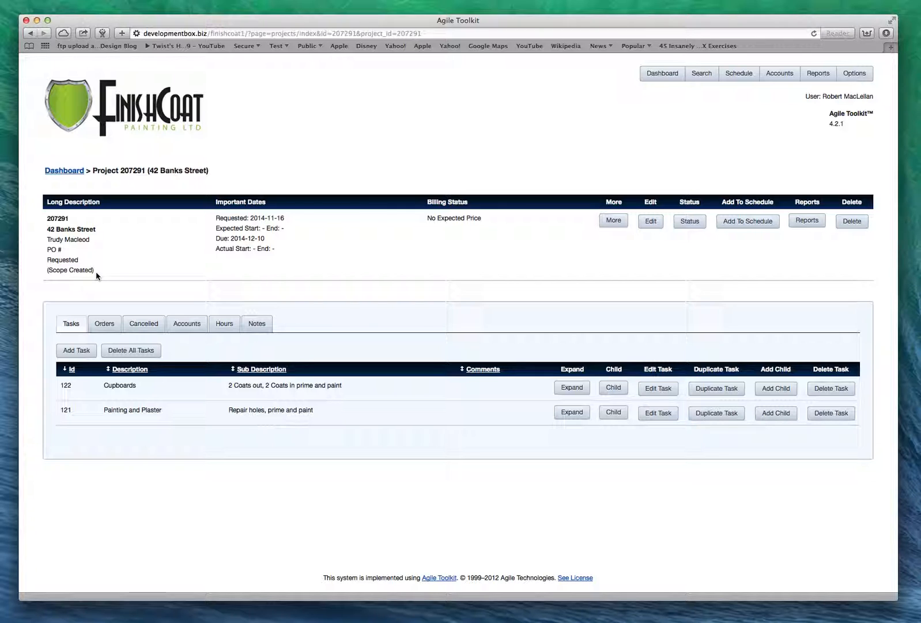
{"action": "left_click", "coordinate": [68, 173]}
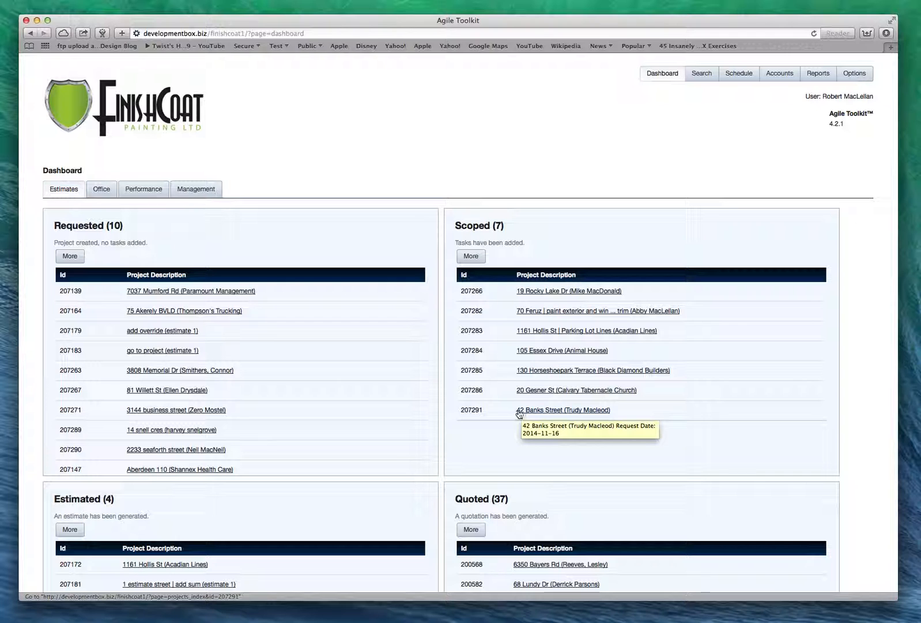
Reopen project 207291 from the Scoped list and start adding an order to it.
{"action": "left_click", "coordinate": [554, 411]}
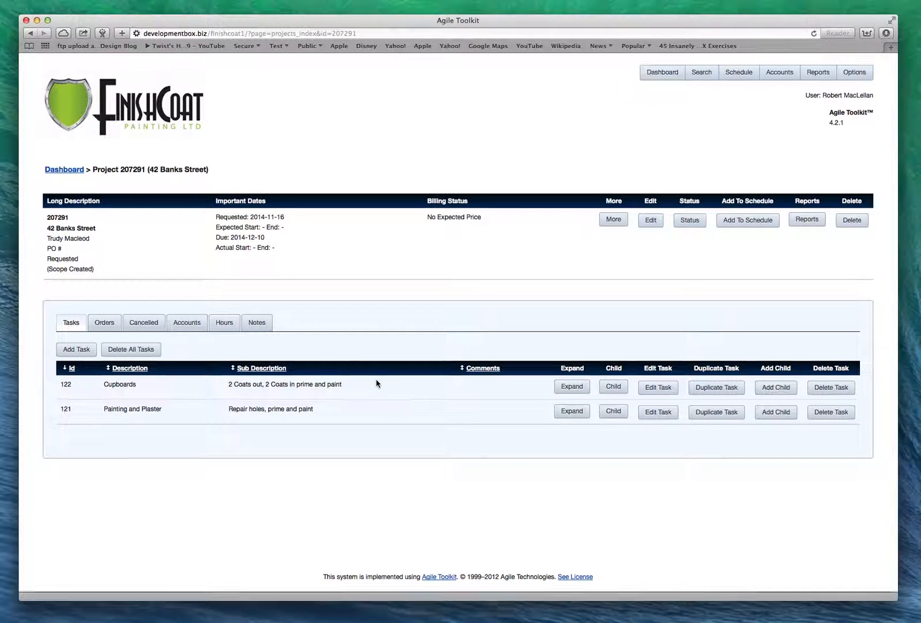
{"action": "left_click", "coordinate": [106, 326]}
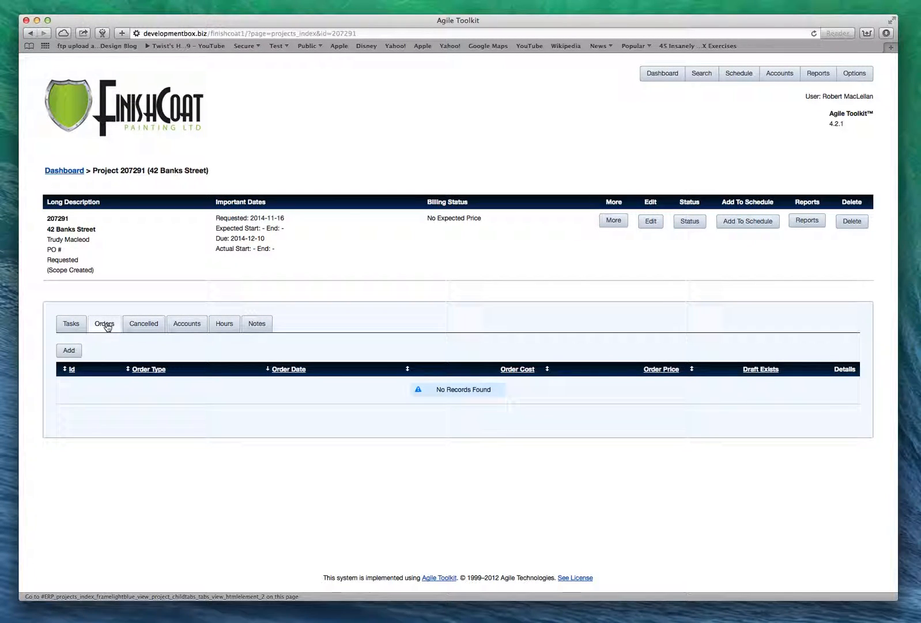
{"action": "left_click", "coordinate": [68, 350]}
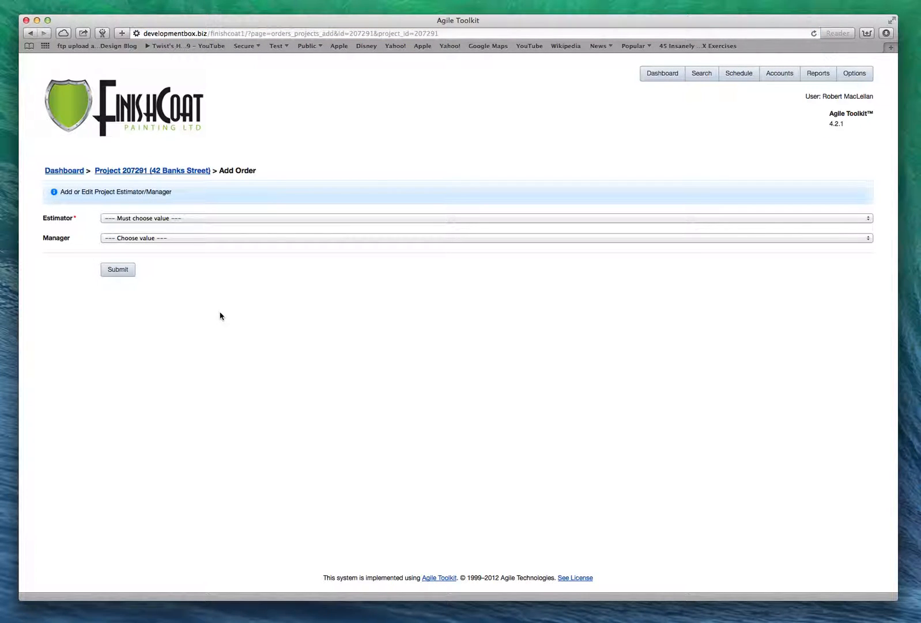
Assign the estimator and the manager to the project's new order and submit the assignment.
{"action": "left_click", "coordinate": [140, 218]}
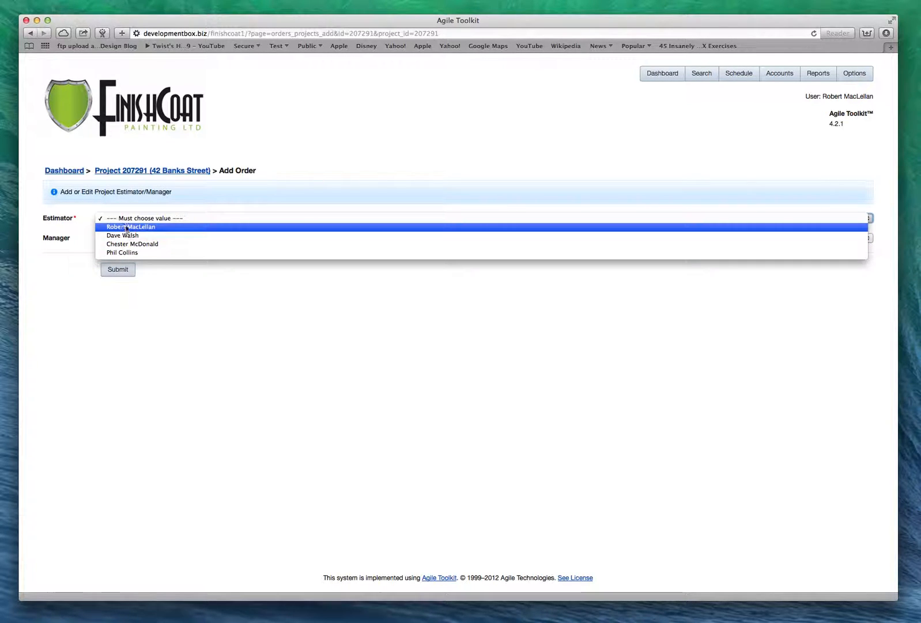
{"action": "left_click", "coordinate": [133, 228]}
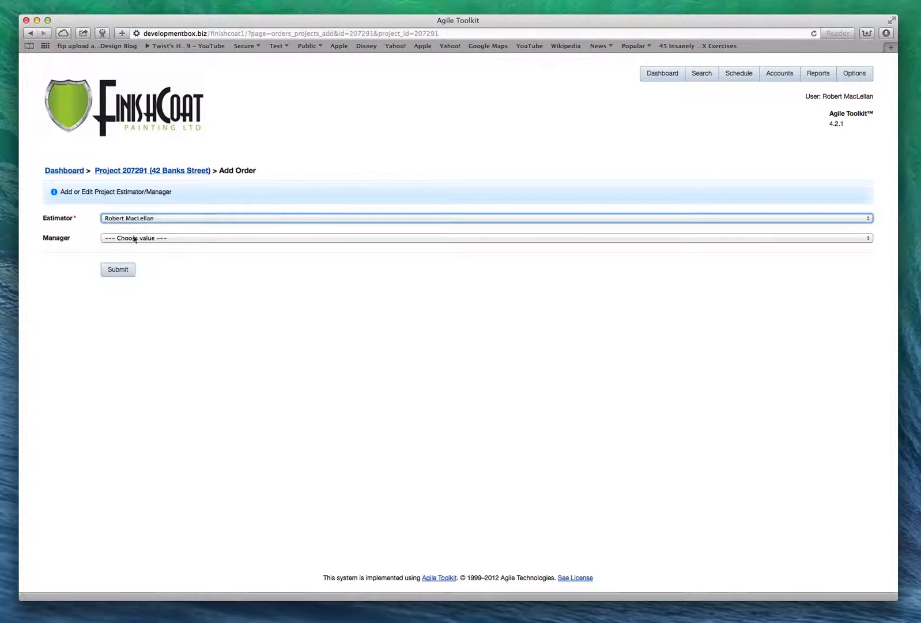
{"action": "left_click", "coordinate": [132, 239]}
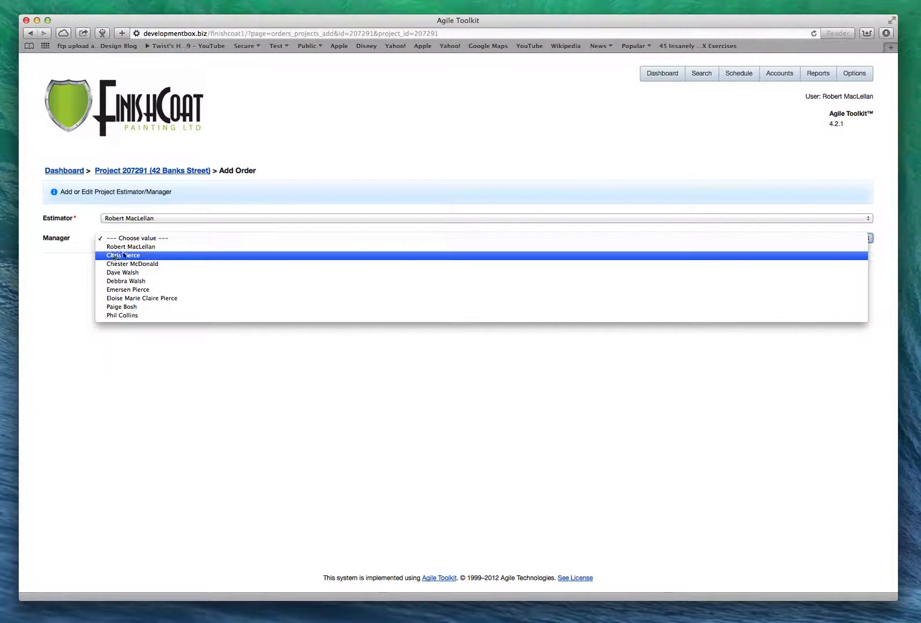
{"action": "left_click", "coordinate": [122, 256]}
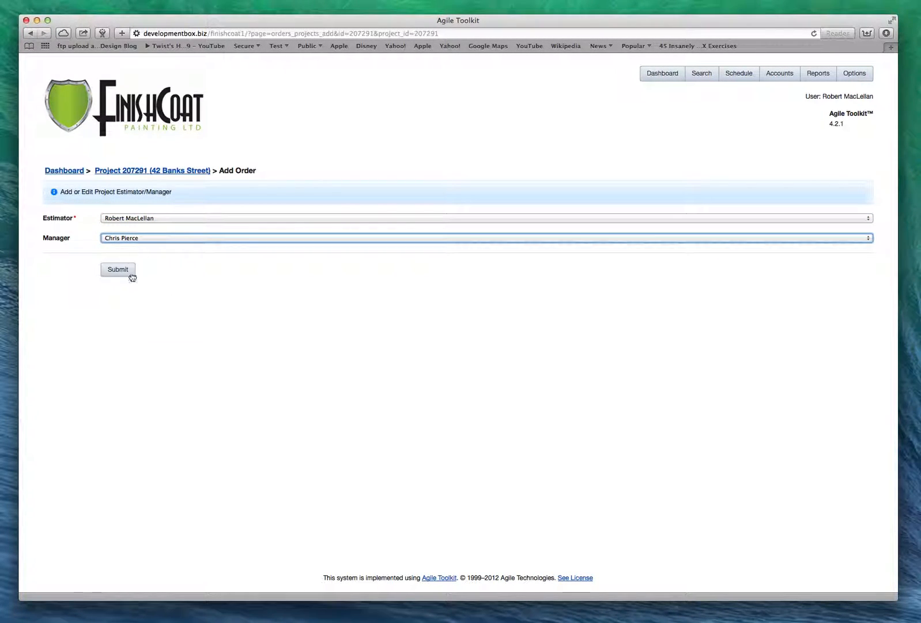
{"action": "left_click", "coordinate": [117, 270]}
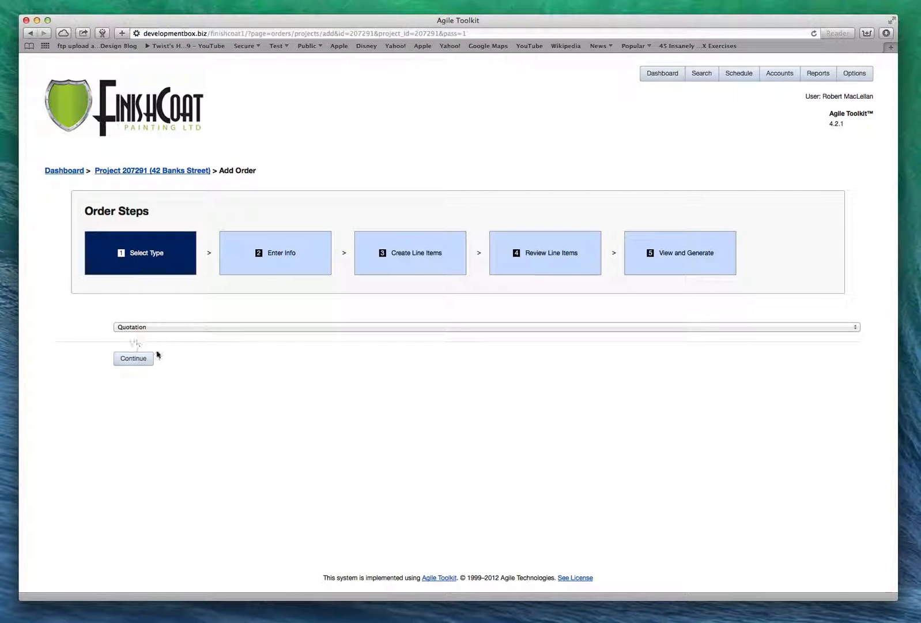
Set the order type to Estimate and continue to the order information.
{"action": "left_click", "coordinate": [157, 328]}
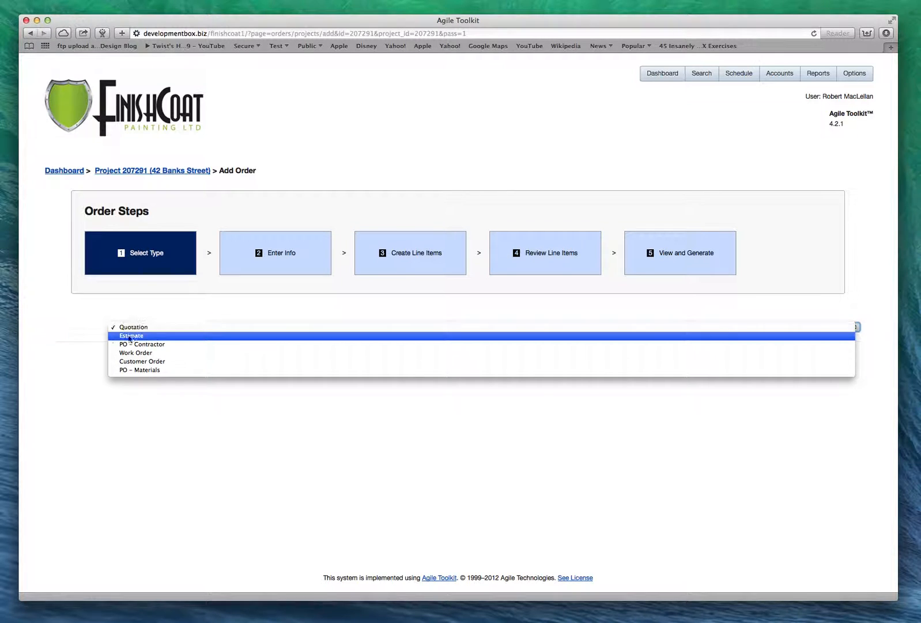
{"action": "left_click", "coordinate": [132, 336]}
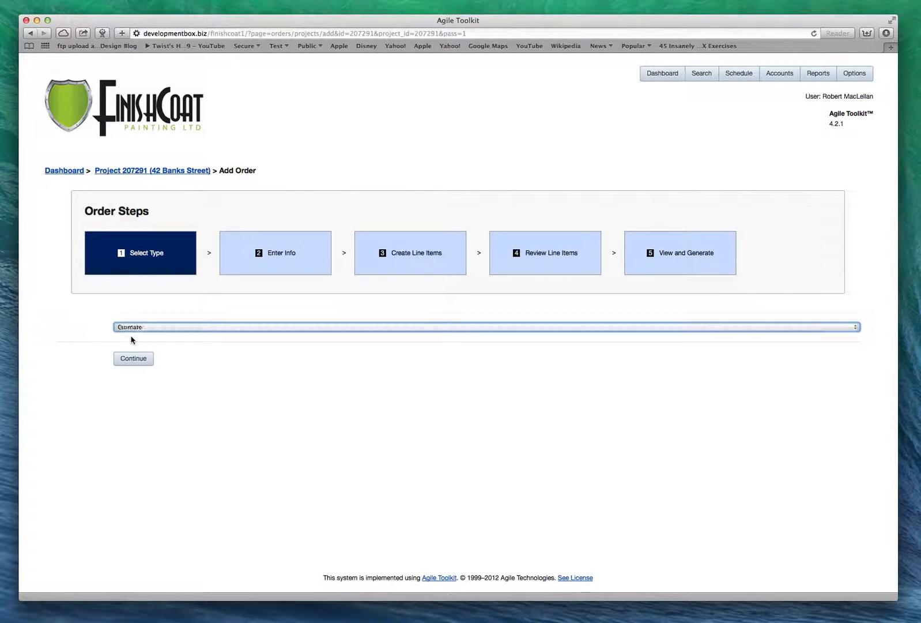
{"action": "left_click", "coordinate": [133, 362]}
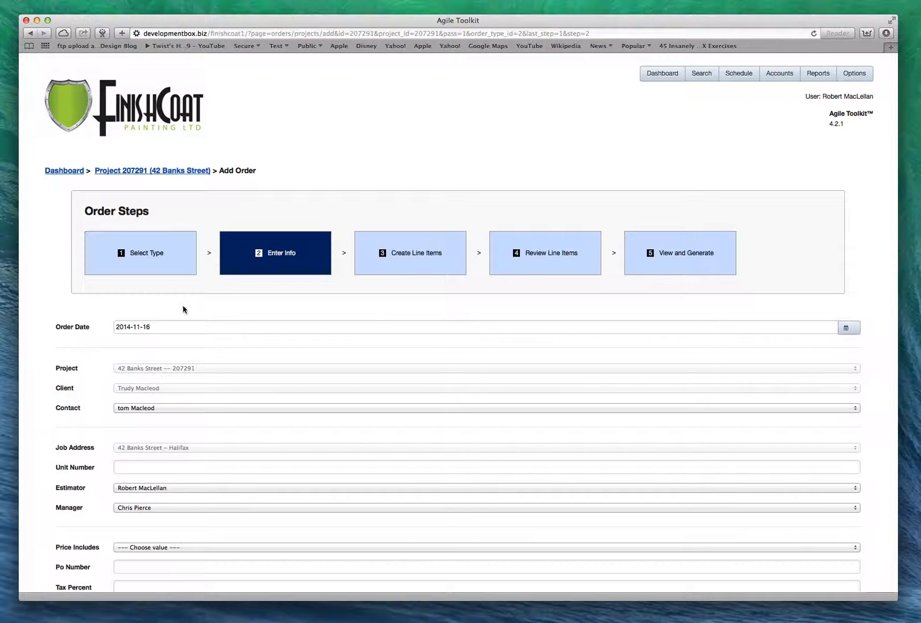
Make the client the order's contact, set the price to include Labor and Materials, and continue to line item creation.
{"action": "scroll", "coordinate": [156, 312], "scroll_direction": "down", "scroll_amount": 3}
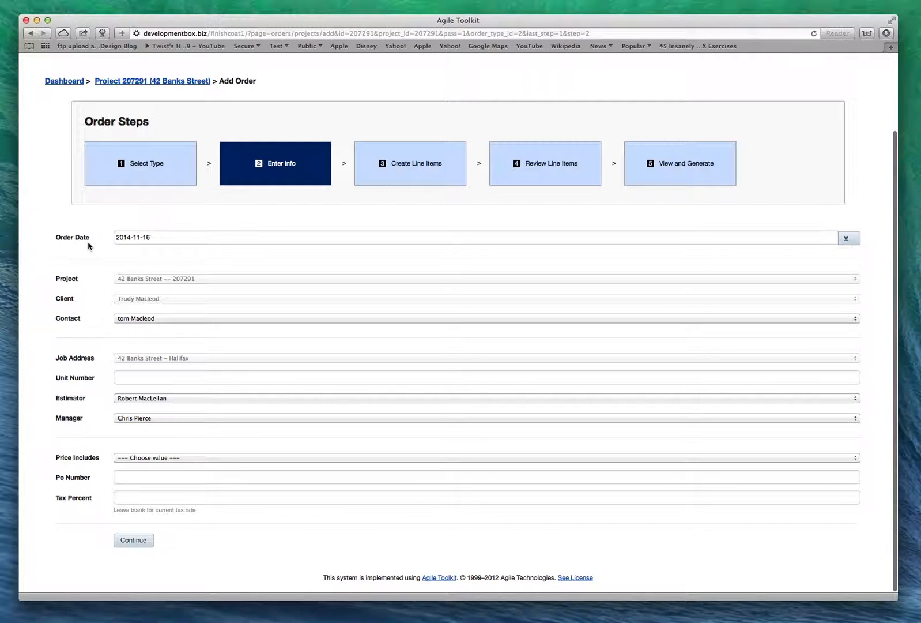
{"action": "left_click", "coordinate": [131, 319]}
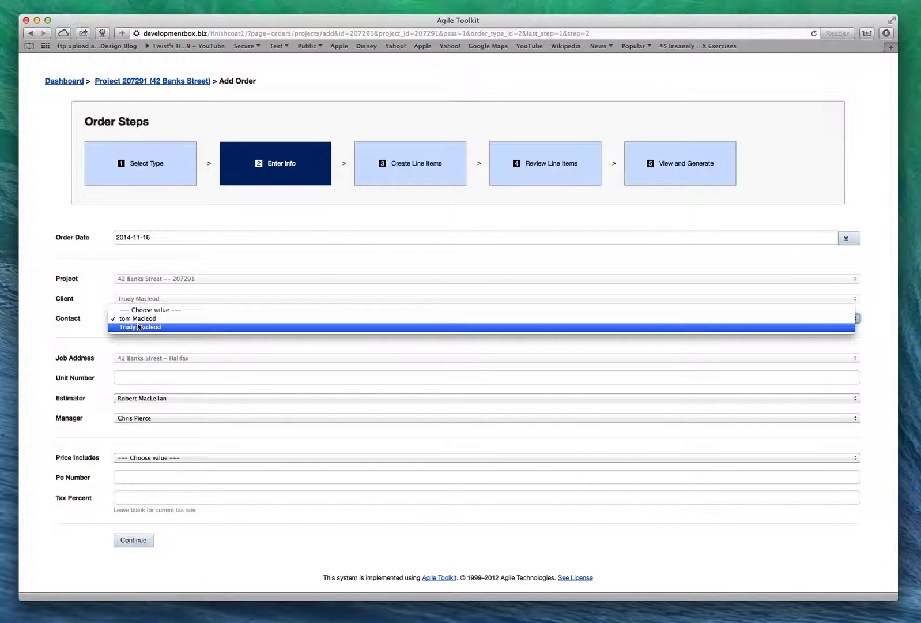
{"action": "left_click", "coordinate": [137, 327]}
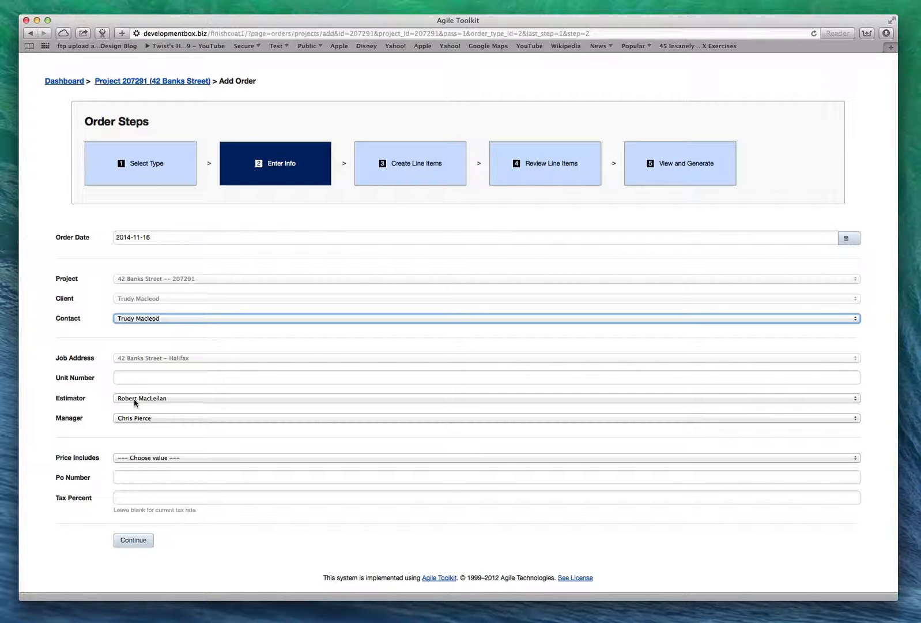
{"action": "left_click", "coordinate": [131, 458]}
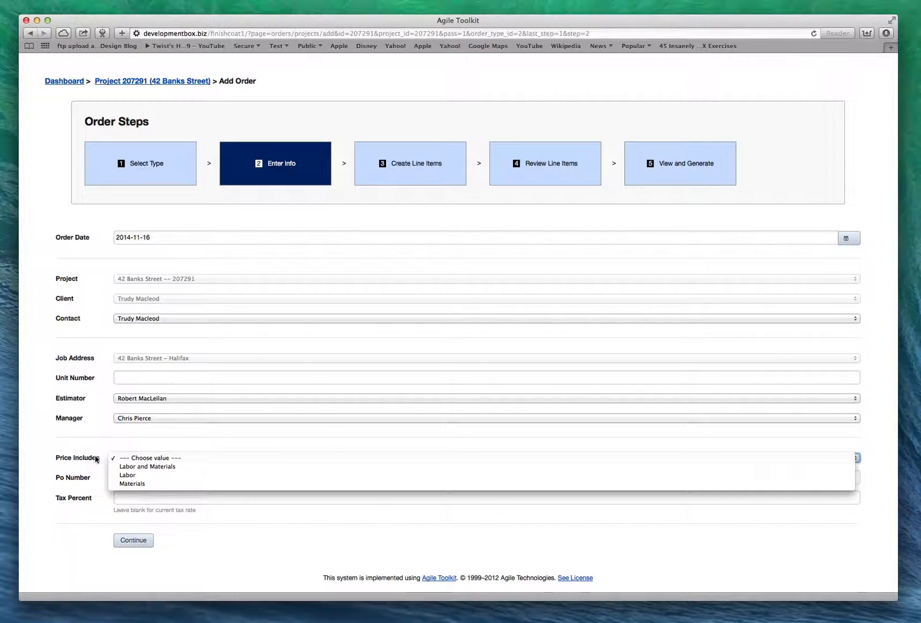
{"action": "left_click", "coordinate": [140, 466]}
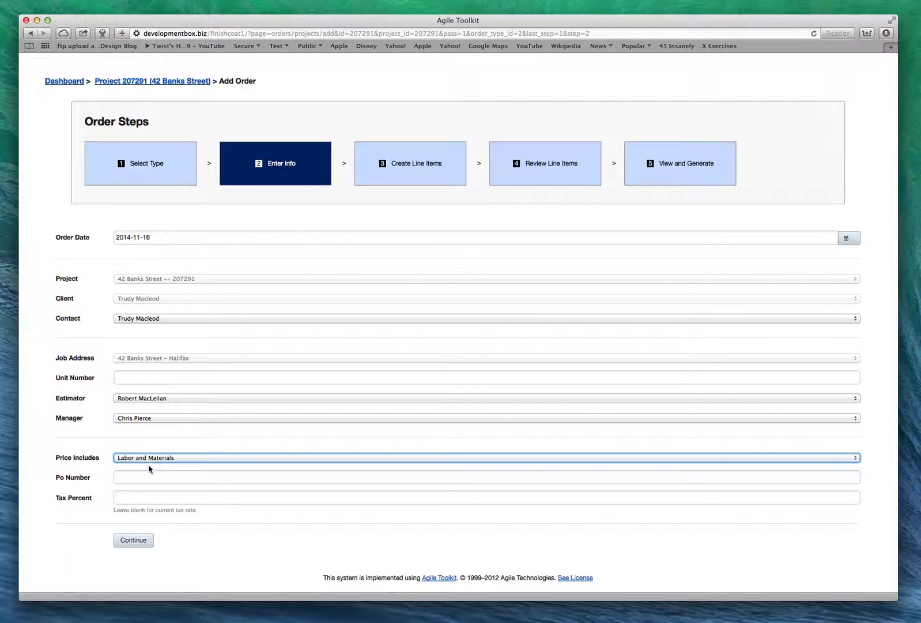
{"action": "left_click", "coordinate": [134, 540]}
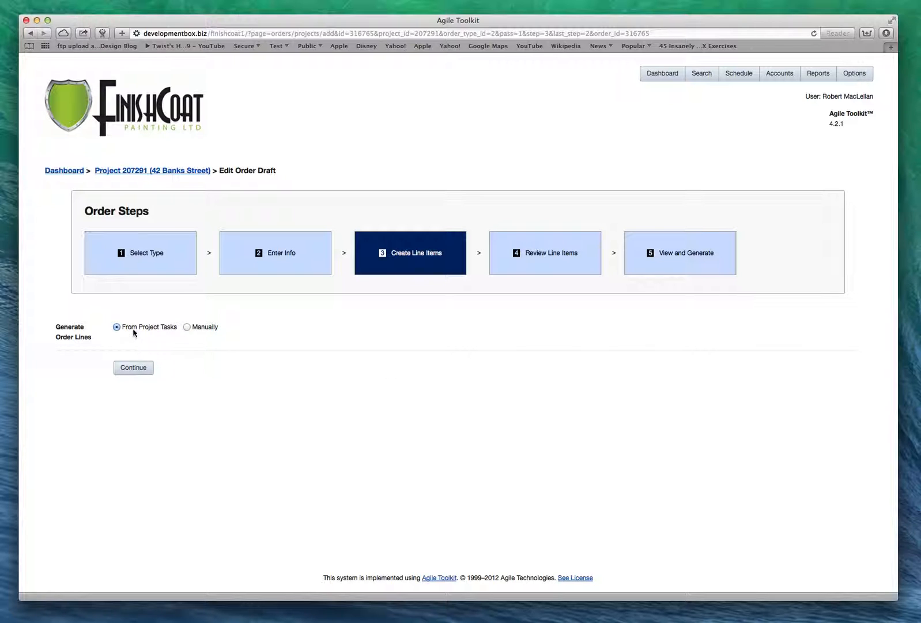
Generate the order lines from the project tasks and accept both the Painting and Plaster and Cupboards lines.
{"action": "left_click", "coordinate": [134, 370]}
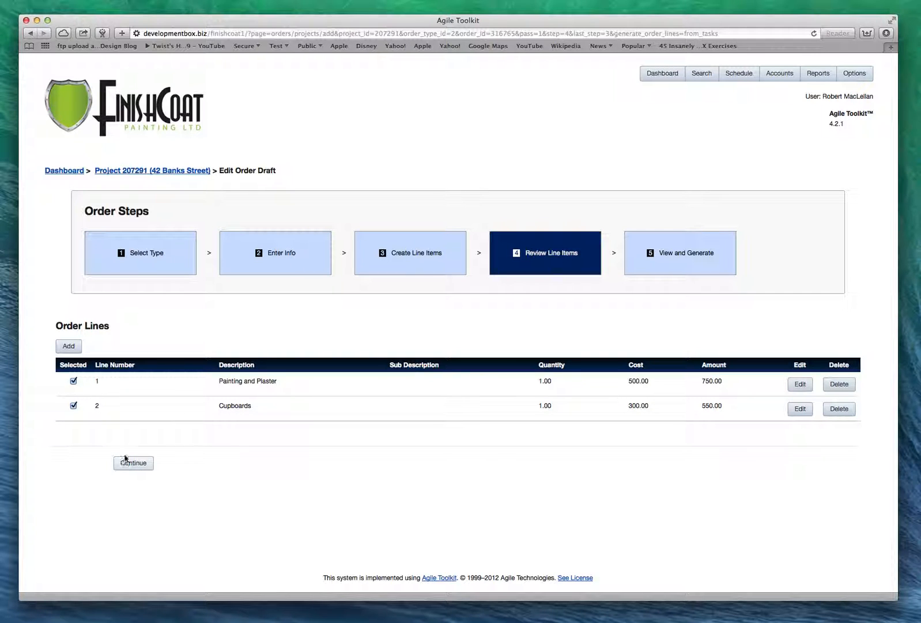
{"action": "left_click", "coordinate": [138, 469]}
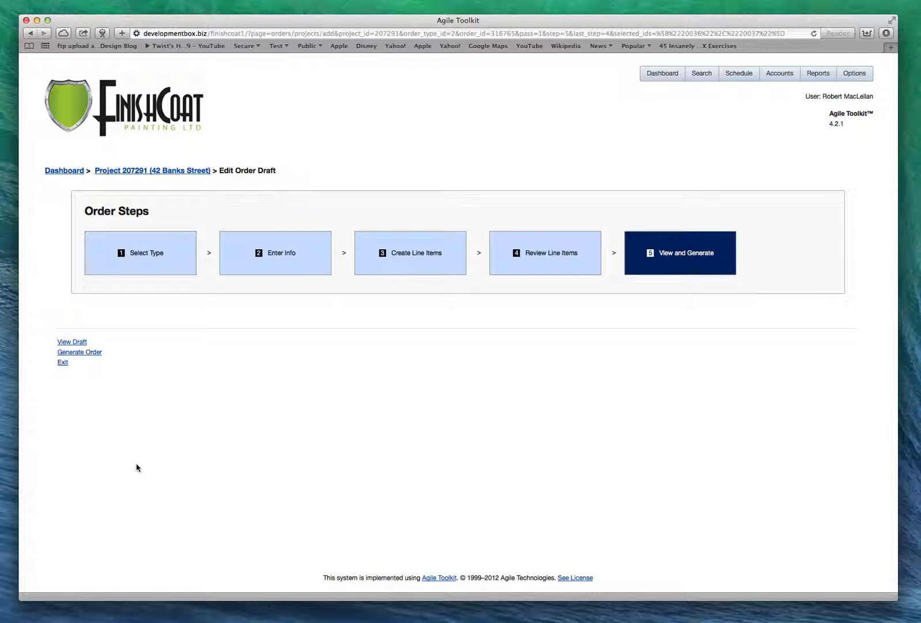
Open the draft estimate in a separate tab and trust the website to use the Adobe Reader plug-in.
{"action": "left_click", "coordinate": [70, 342], "text": "super"}
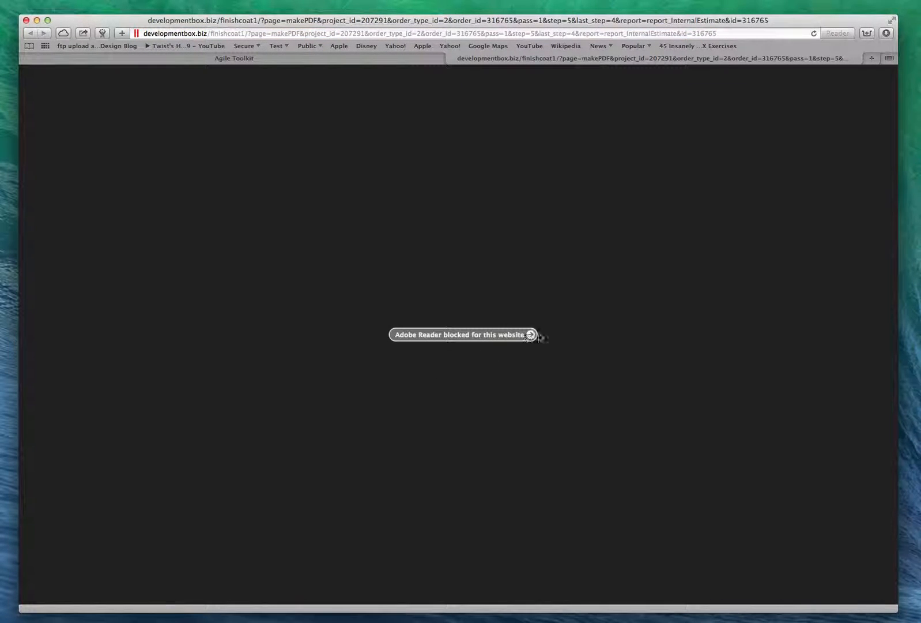
{"action": "left_click", "coordinate": [531, 335]}
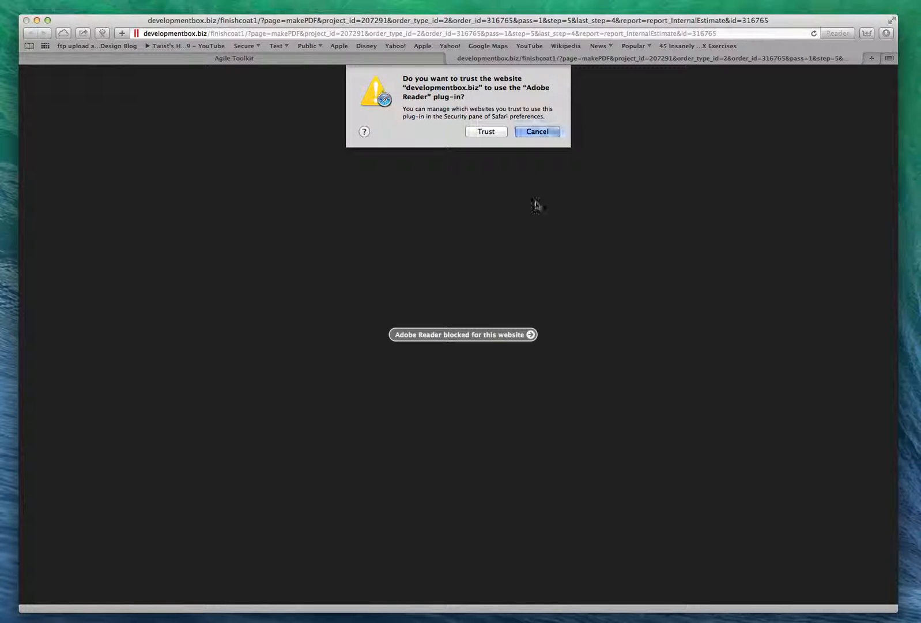
{"action": "left_click", "coordinate": [486, 132]}
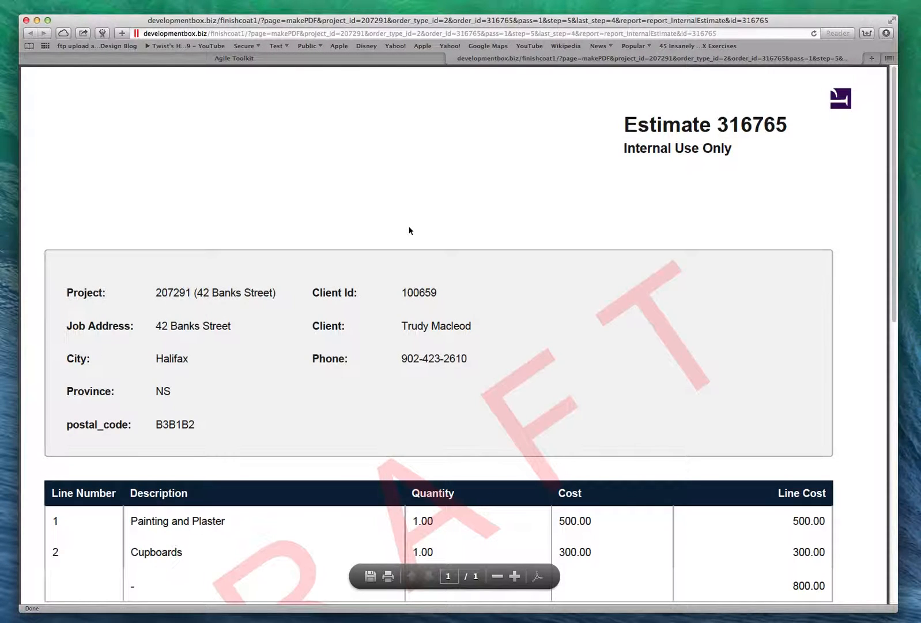
Review the draft estimate's heading, project and client details, and line items.
{"action": "scroll", "coordinate": [469, 187], "scroll_direction": "down", "scroll_amount": 10}
{"action": "scroll", "coordinate": [469, 187], "scroll_direction": "up", "scroll_amount": 10}
{"action": "scroll", "coordinate": [469, 187], "scroll_direction": "down", "scroll_amount": 5}
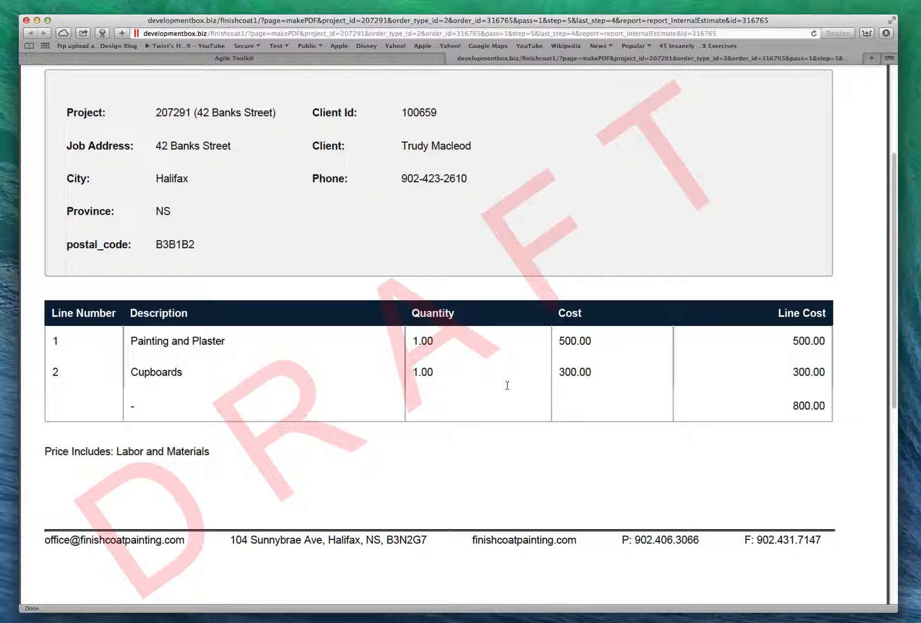
{"action": "scroll", "coordinate": [508, 385], "scroll_direction": "up", "scroll_amount": 5}
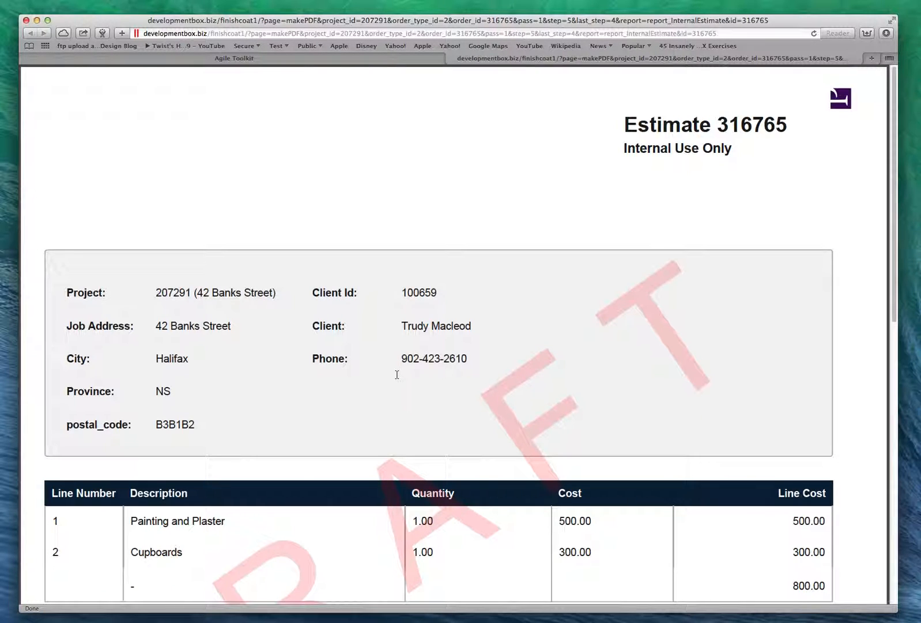
{"action": "scroll", "coordinate": [397, 375], "scroll_direction": "down", "scroll_amount": 7}
{"action": "scroll", "coordinate": [397, 374], "scroll_direction": "up", "scroll_amount": 2}
{"action": "scroll", "coordinate": [396, 375], "scroll_direction": "up", "scroll_amount": 4}
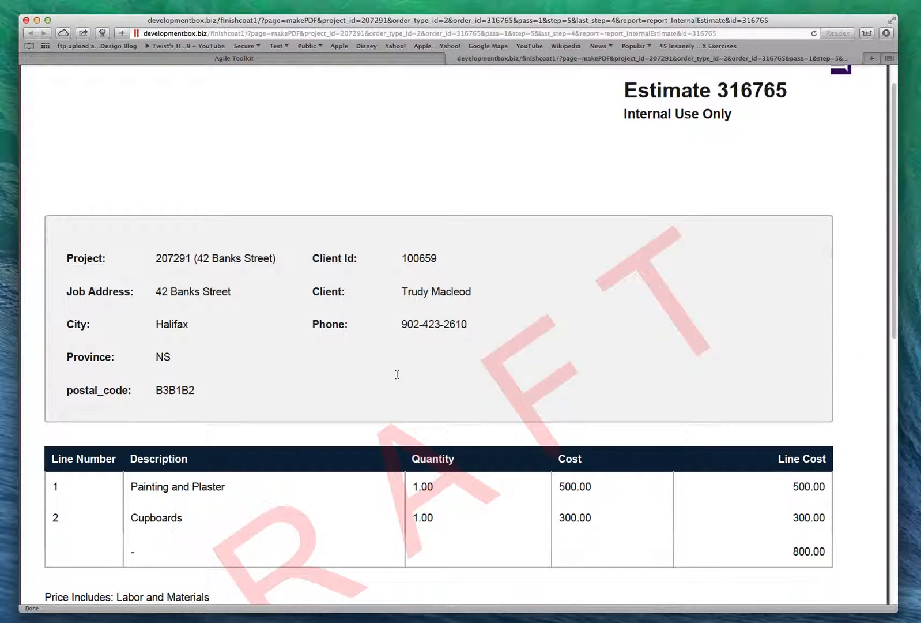
{"action": "scroll", "coordinate": [397, 374], "scroll_direction": "down", "scroll_amount": 3}
{"action": "scroll", "coordinate": [397, 374], "scroll_direction": "up", "scroll_amount": 4}
{"action": "scroll", "coordinate": [396, 375], "scroll_direction": "down", "scroll_amount": 4}
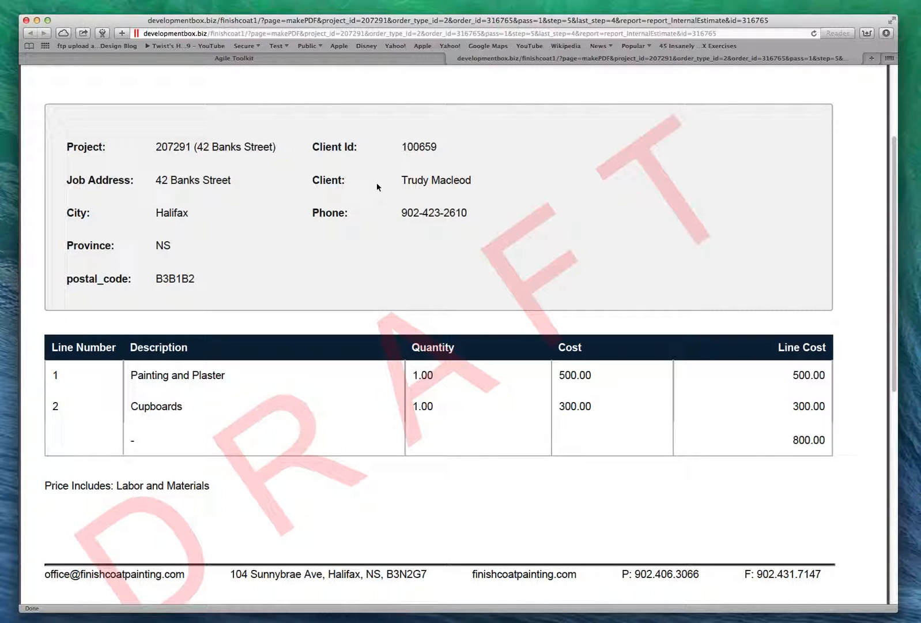
Examine the draft estimate's total line cost and its internal-use heading, and close the draft.
{"action": "scroll", "coordinate": [444, 229], "scroll_direction": "down", "scroll_amount": 5}
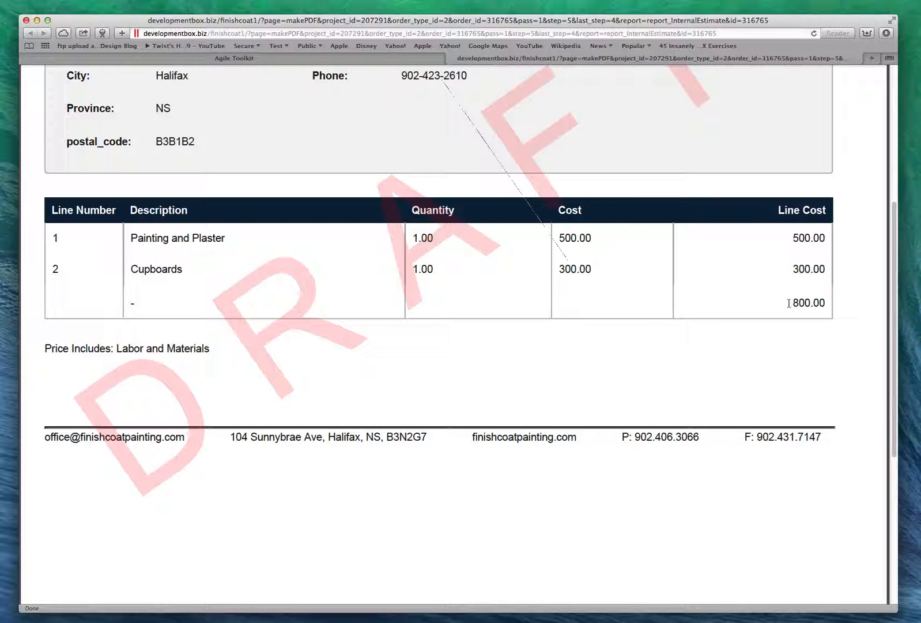
{"action": "double_click", "coordinate": [828, 302]}
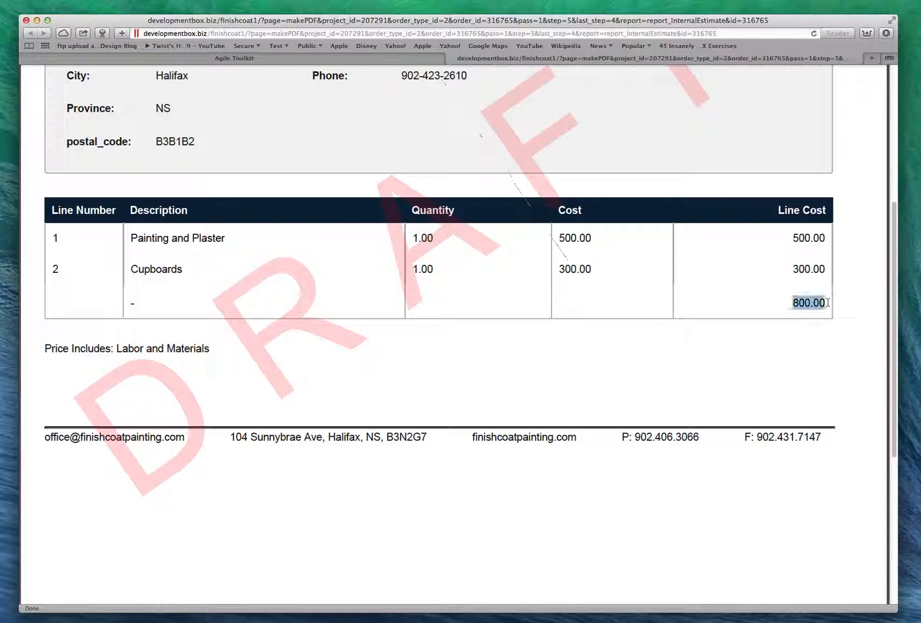
{"action": "left_click", "coordinate": [709, 332]}
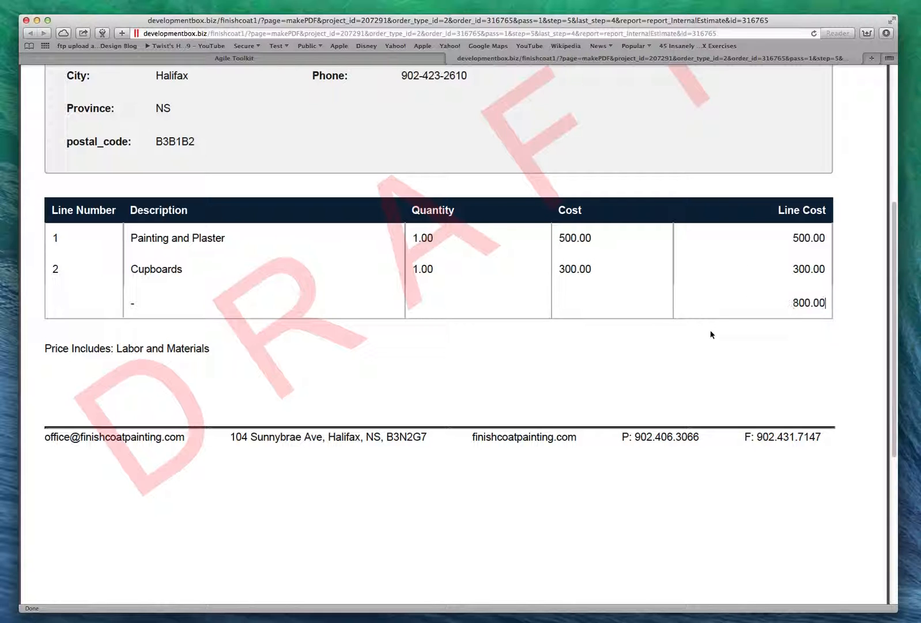
{"action": "scroll", "coordinate": [703, 334], "scroll_direction": "up", "scroll_amount": 5}
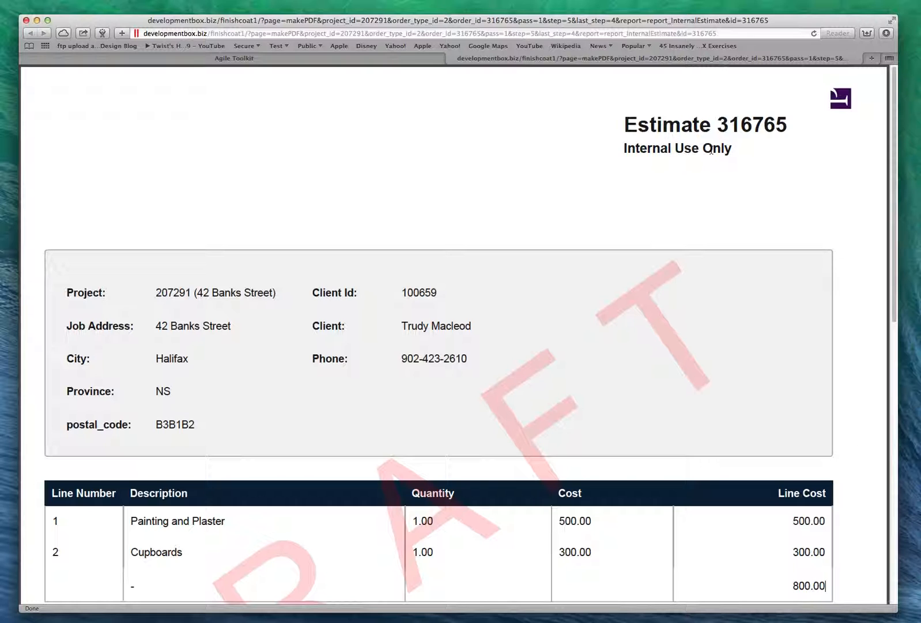
{"action": "scroll", "coordinate": [742, 235], "scroll_direction": "down", "scroll_amount": 1}
{"action": "scroll", "coordinate": [742, 236], "scroll_direction": "down", "scroll_amount": 5}
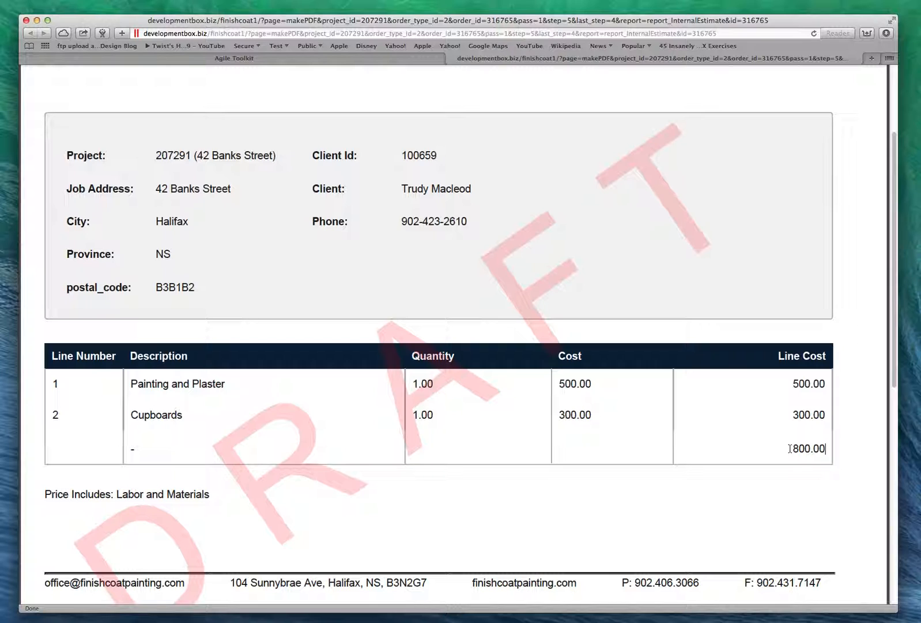
{"action": "left_click_drag", "start_coordinate": [793, 449], "coordinate": [810, 449]}
{"action": "scroll", "coordinate": [749, 413], "scroll_direction": "up", "scroll_amount": 3}
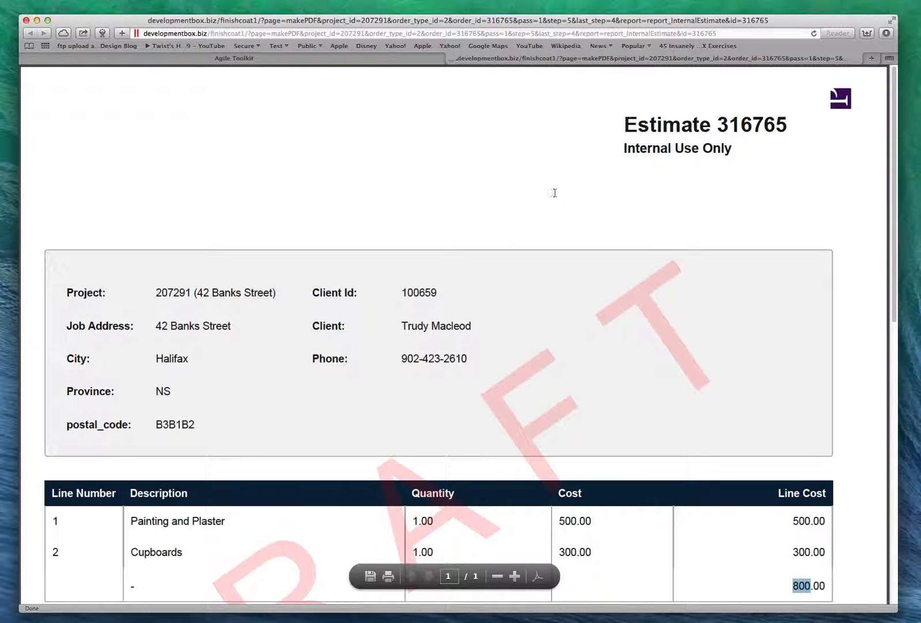
{"action": "scroll", "coordinate": [541, 293], "scroll_direction": "down", "scroll_amount": 2}
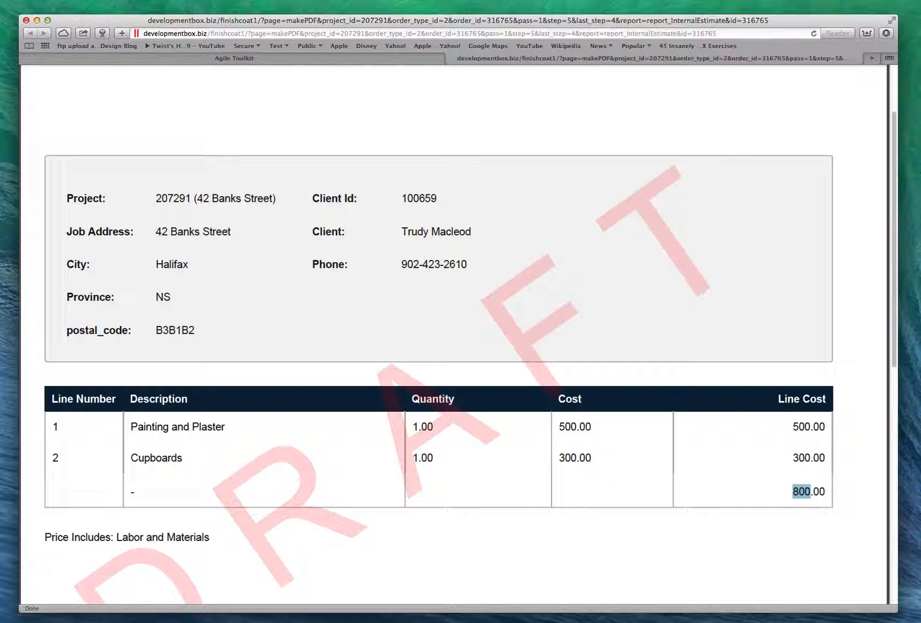
{"action": "scroll", "coordinate": [721, 398], "scroll_direction": "up", "scroll_amount": 3}
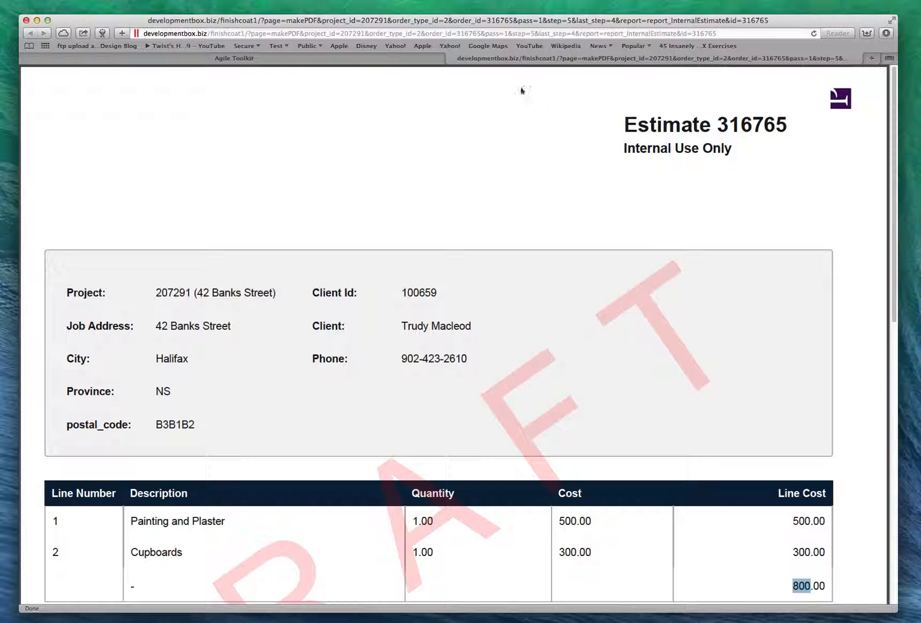
{"action": "left_click", "coordinate": [452, 60]}
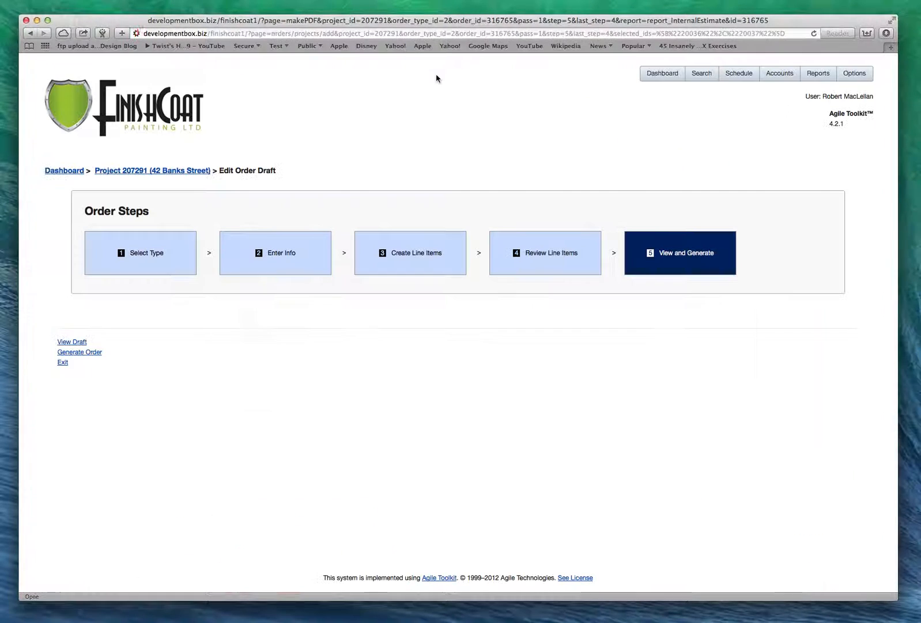
Generate the final Estimate order from the draft, choosing to generate it rather than leave the page.
{"action": "left_click", "coordinate": [82, 352]}
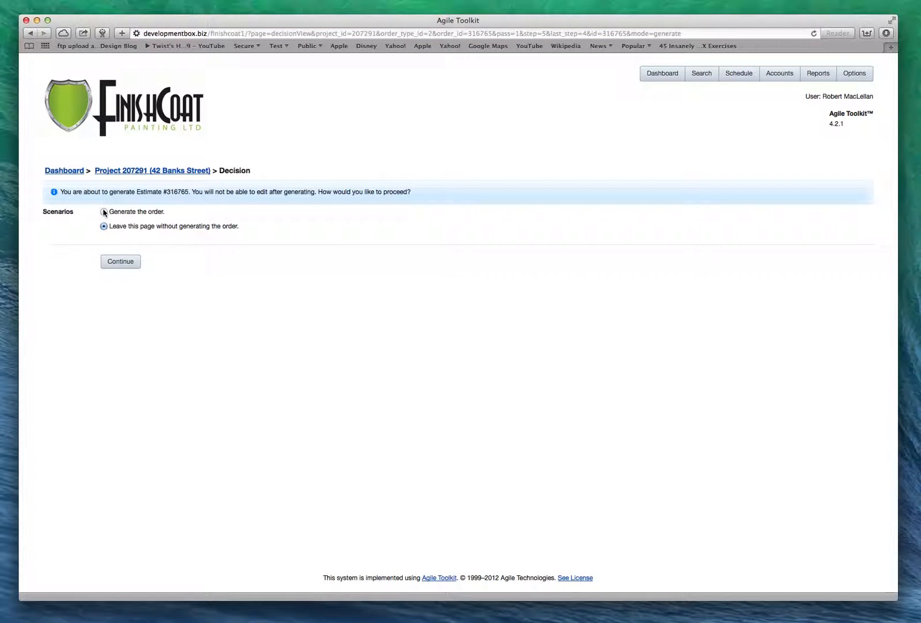
{"action": "left_click", "coordinate": [104, 211]}
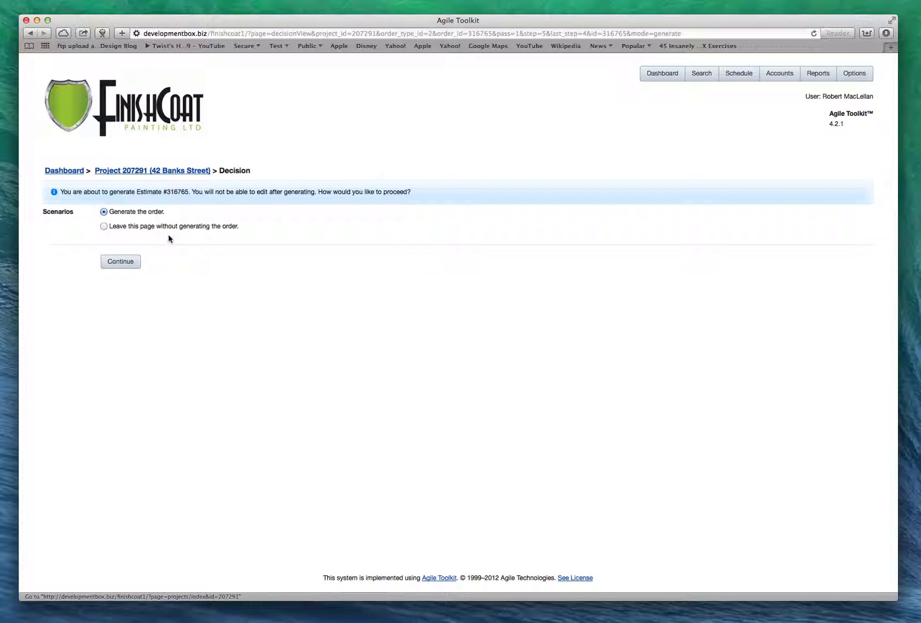
{"action": "left_click", "coordinate": [126, 266]}
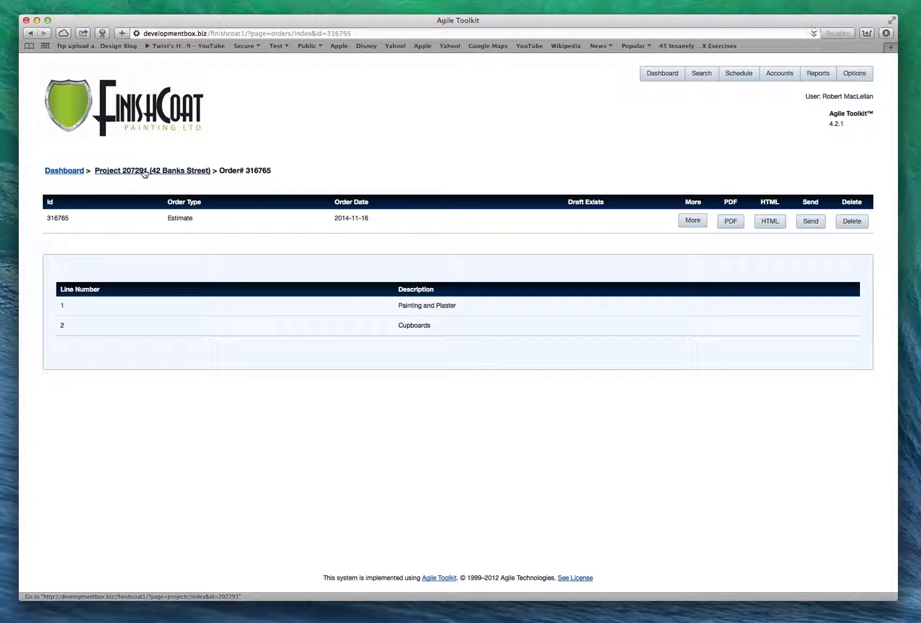
Return to the project and start a new order of type Quotation.
{"action": "left_click", "coordinate": [144, 170]}
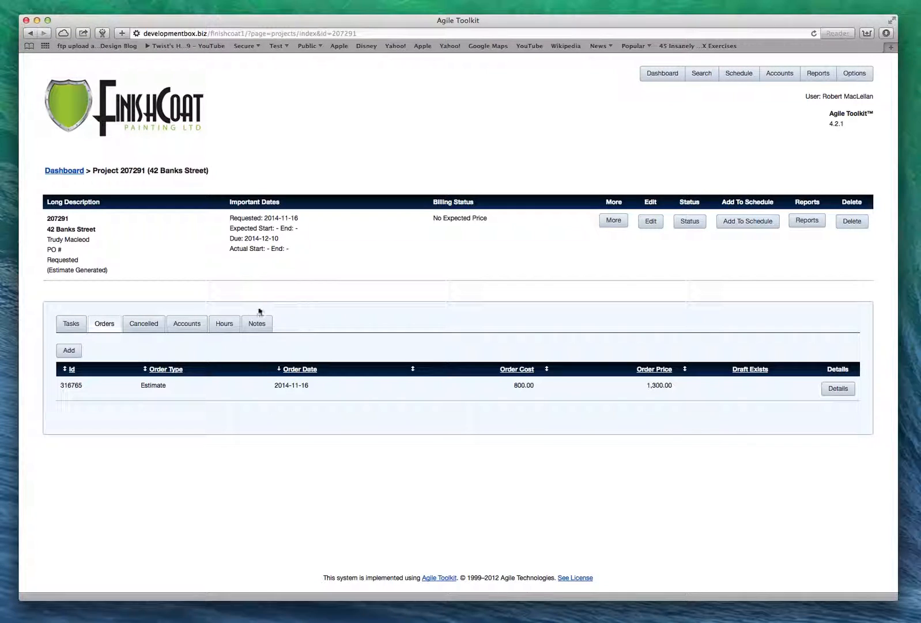
{"action": "left_click", "coordinate": [70, 351]}
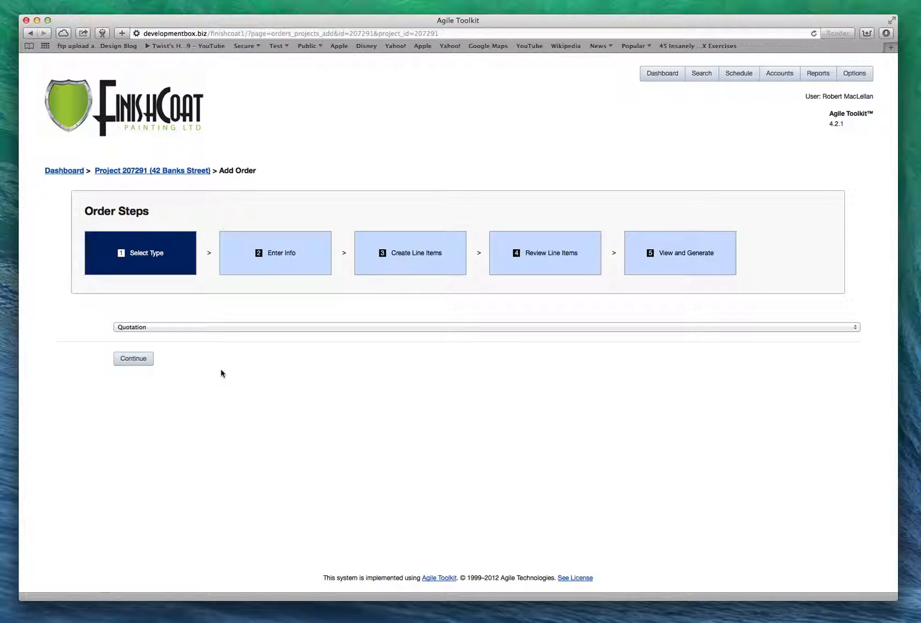
{"action": "left_click", "coordinate": [139, 362]}
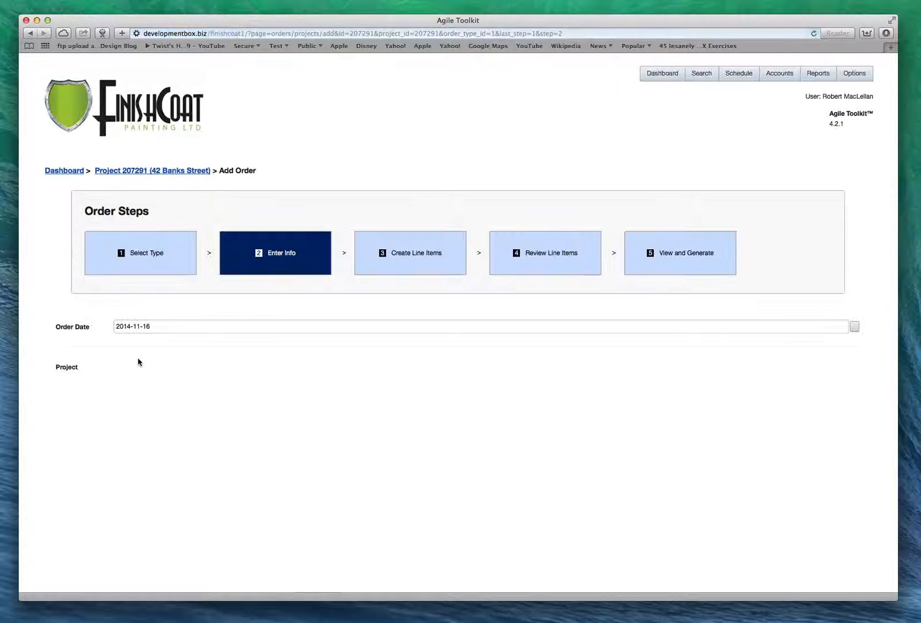
Enter the quotation's information with the client as the contact and the price including Labor and Materials.
{"action": "scroll", "coordinate": [176, 328], "scroll_direction": "down", "scroll_amount": 5}
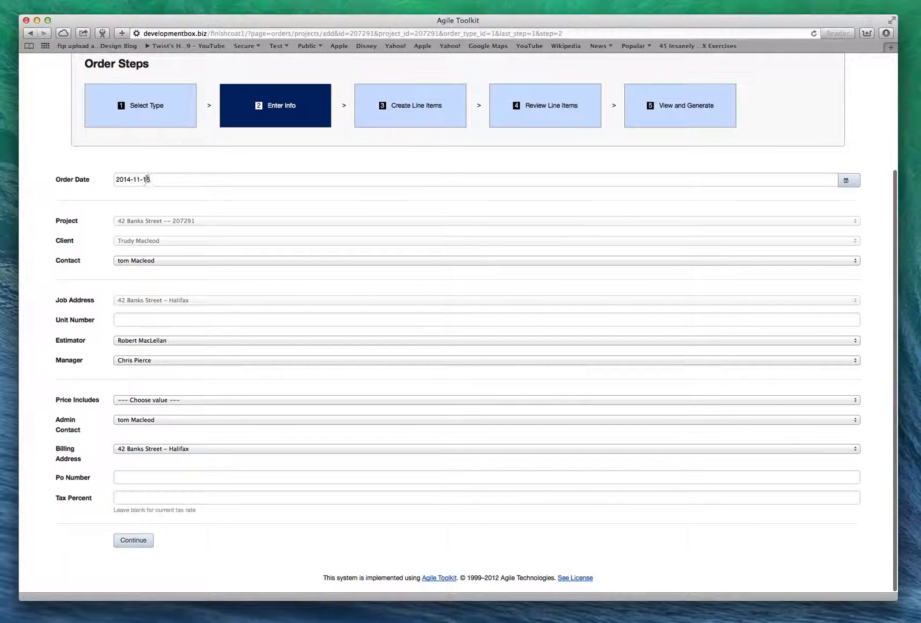
{"action": "left_click", "coordinate": [153, 265]}
{"action": "left_click", "coordinate": [138, 271]}
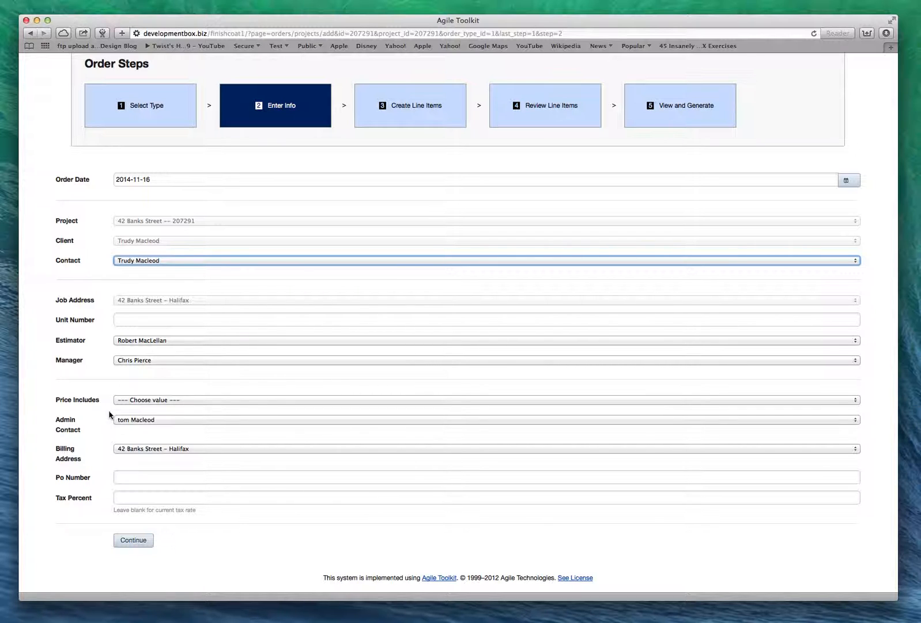
{"action": "left_click", "coordinate": [132, 402]}
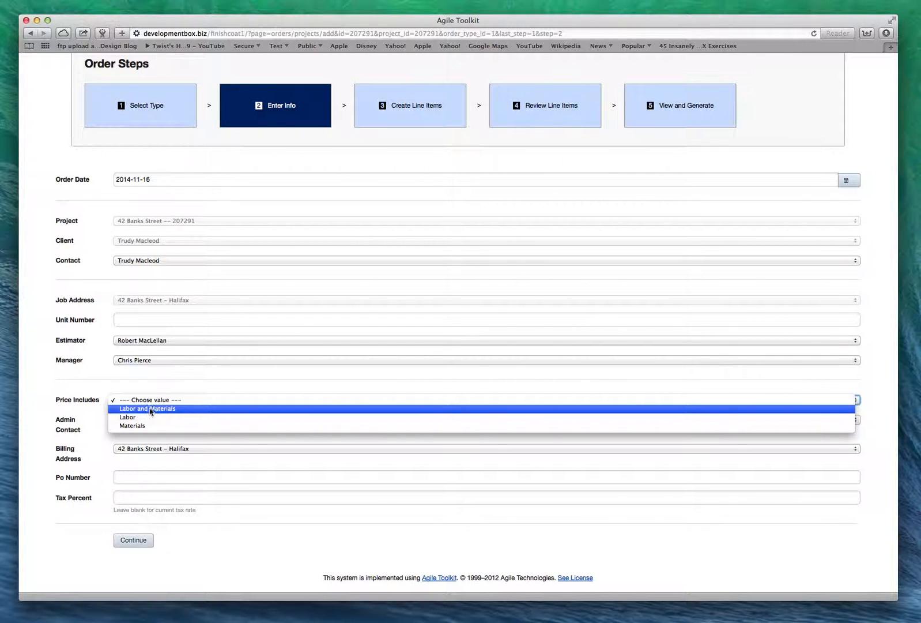
{"action": "left_click", "coordinate": [154, 409]}
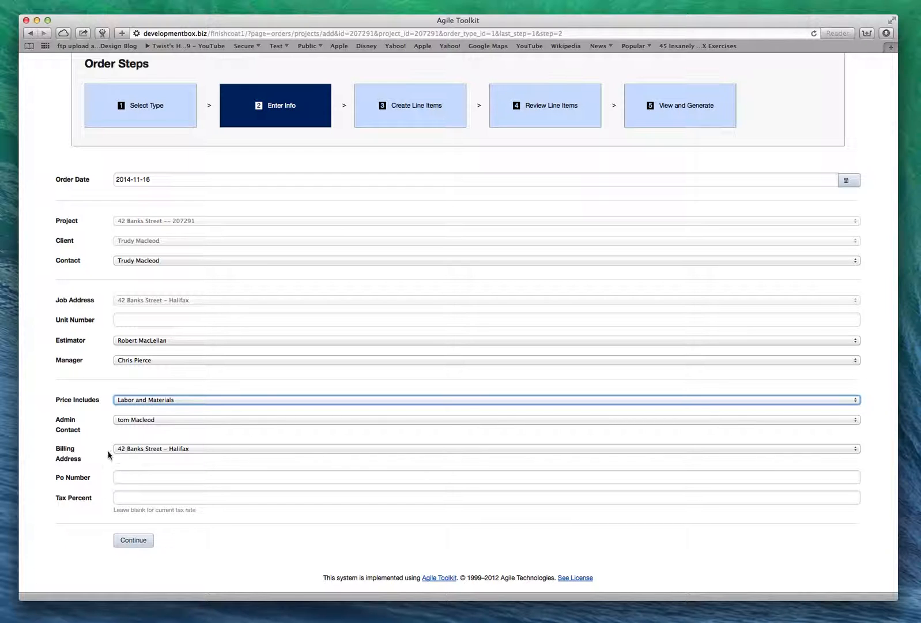
{"action": "left_click", "coordinate": [136, 543]}
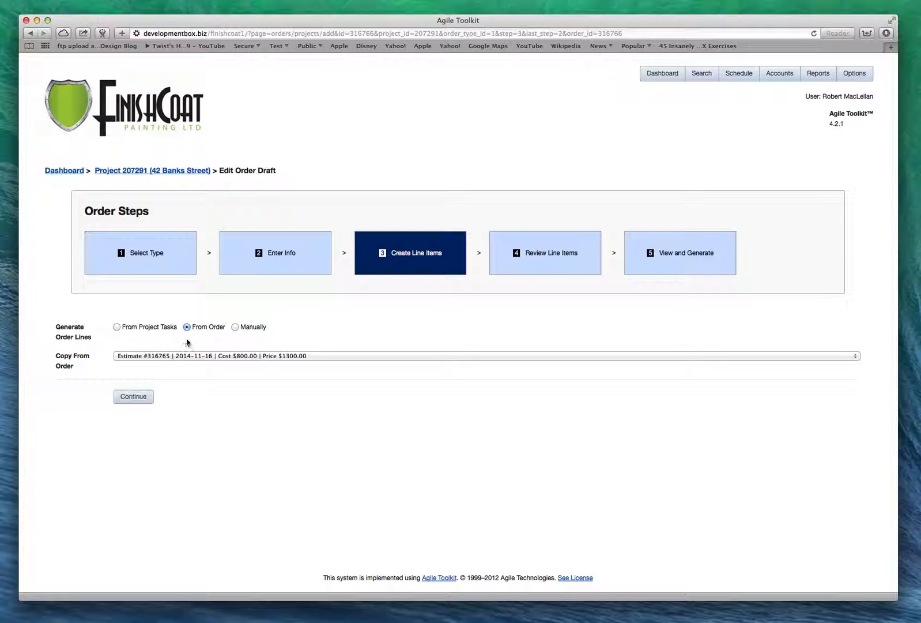
Create the quotation's line items by copying the existing Estimate order, and accept the Painting and Plaster and Cupboards lines.
{"action": "left_click", "coordinate": [136, 357]}
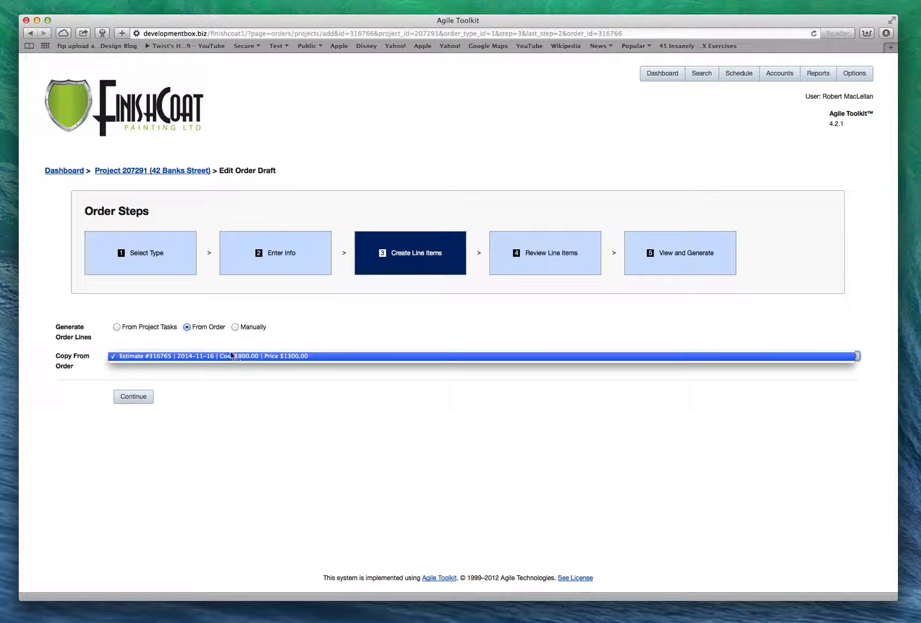
{"action": "left_click", "coordinate": [188, 355]}
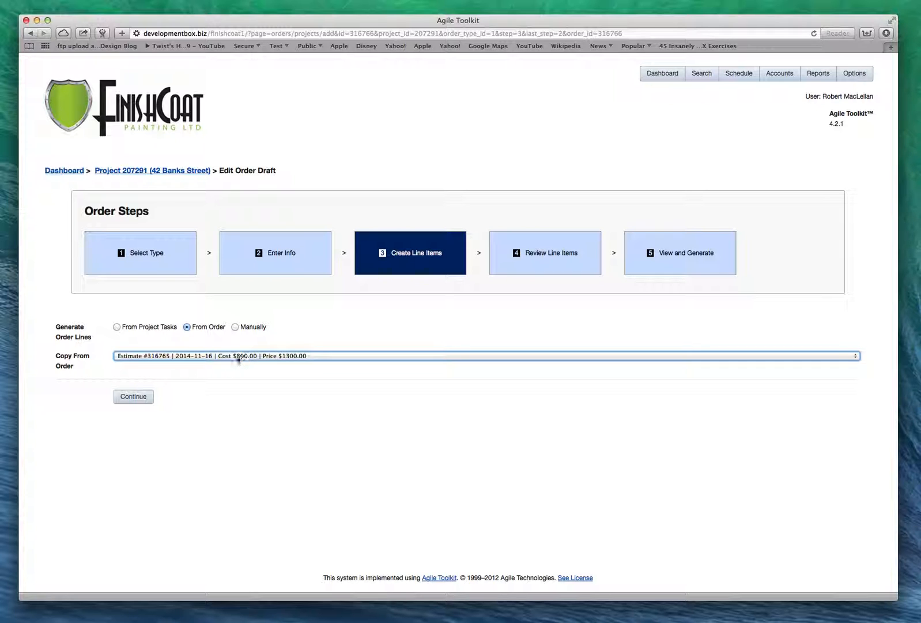
{"action": "left_click", "coordinate": [133, 396]}
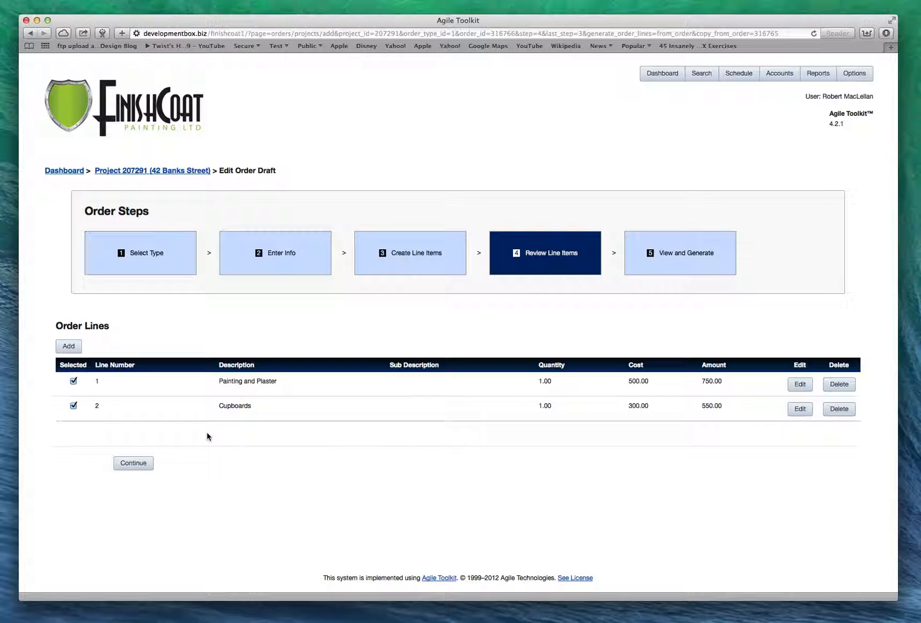
{"action": "left_click", "coordinate": [133, 463]}
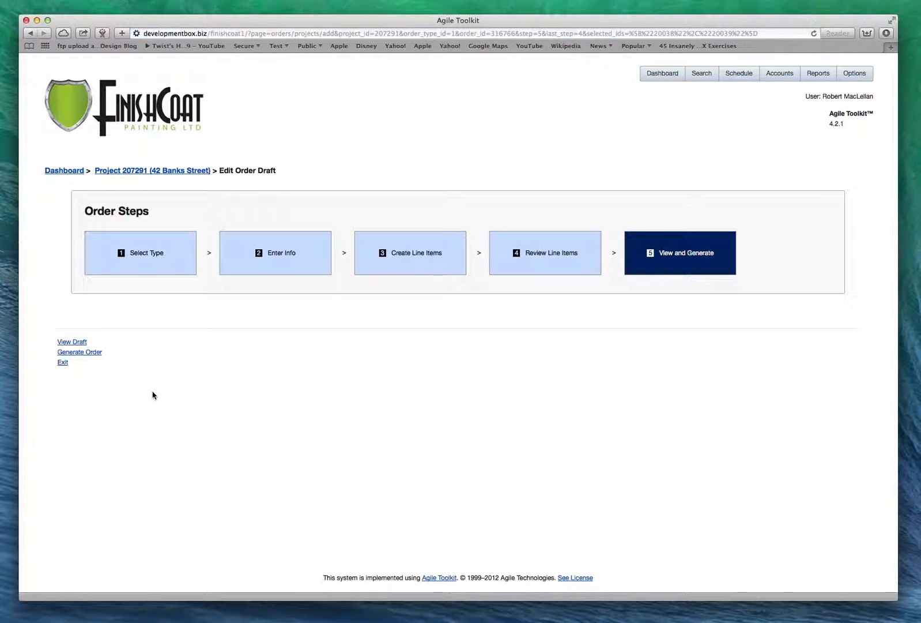
Generate the final Quotation order from the draft instead of leaving without generating it.
{"action": "left_click", "coordinate": [85, 353]}
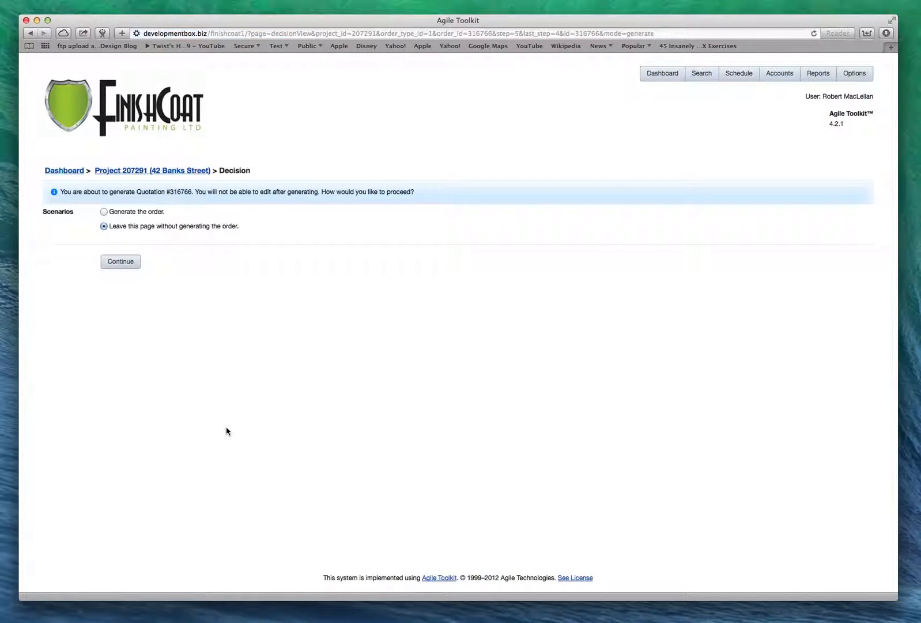
{"action": "left_click", "coordinate": [104, 212]}
{"action": "left_click", "coordinate": [117, 263]}
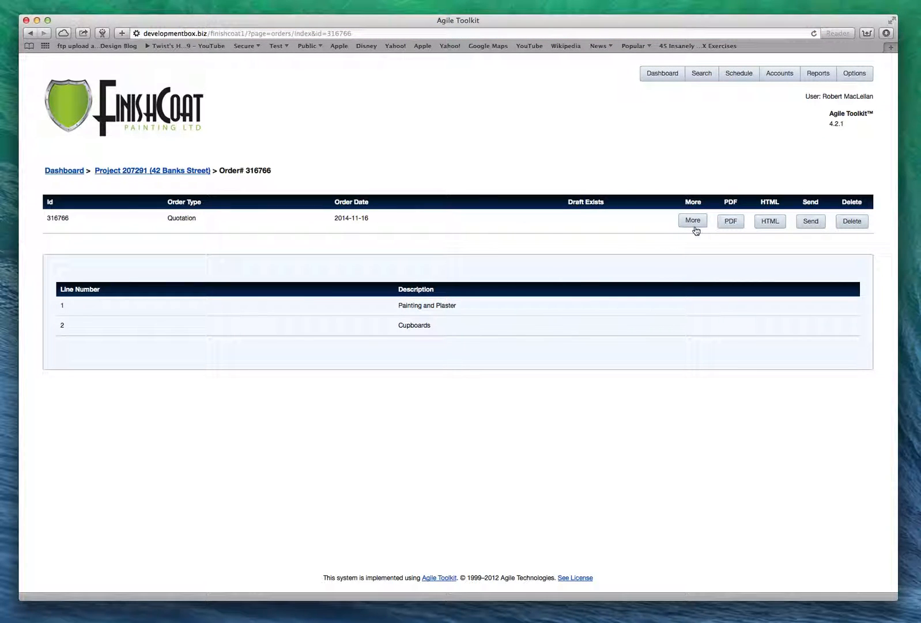
Open the quotation as a PDF and review its heading, project and client details, and line items.
{"action": "left_click", "coordinate": [732, 222]}
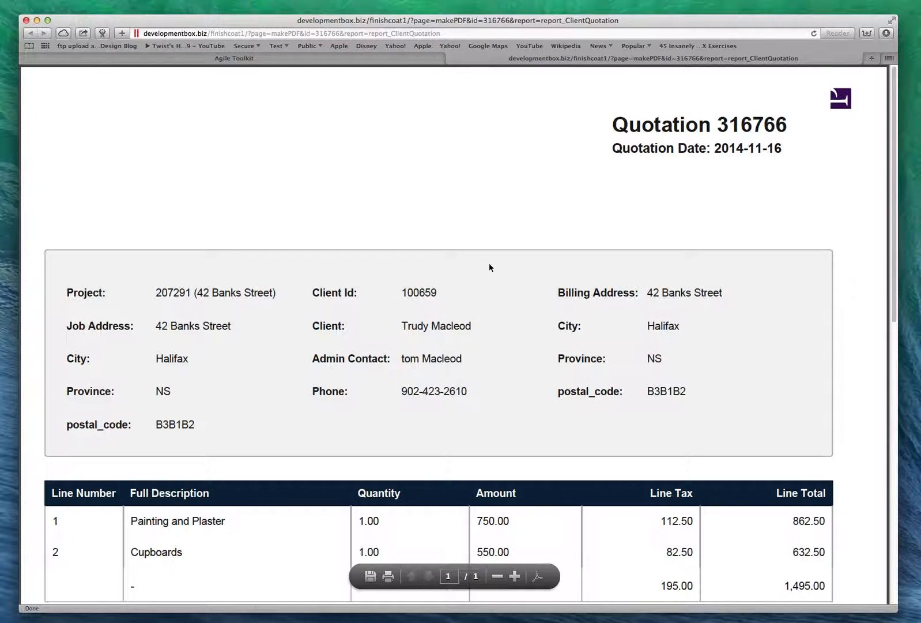
{"action": "scroll", "coordinate": [489, 264], "scroll_direction": "down", "scroll_amount": 5}
{"action": "scroll", "coordinate": [650, 138], "scroll_direction": "up", "scroll_amount": 4}
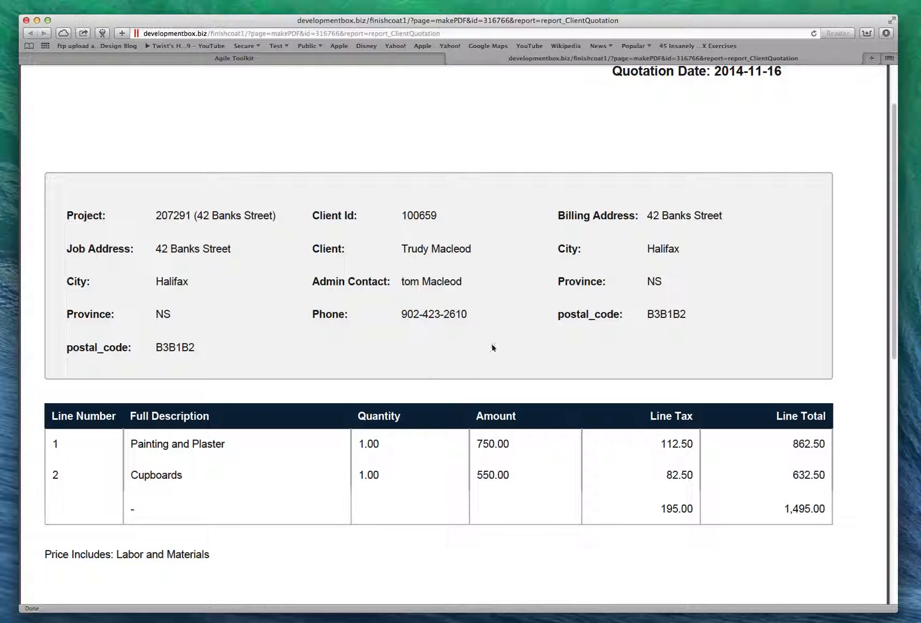
{"action": "scroll", "coordinate": [467, 364], "scroll_direction": "down", "scroll_amount": 2}
{"action": "scroll", "coordinate": [468, 363], "scroll_direction": "up", "scroll_amount": 1}
{"action": "scroll", "coordinate": [468, 361], "scroll_direction": "down", "scroll_amount": 1}
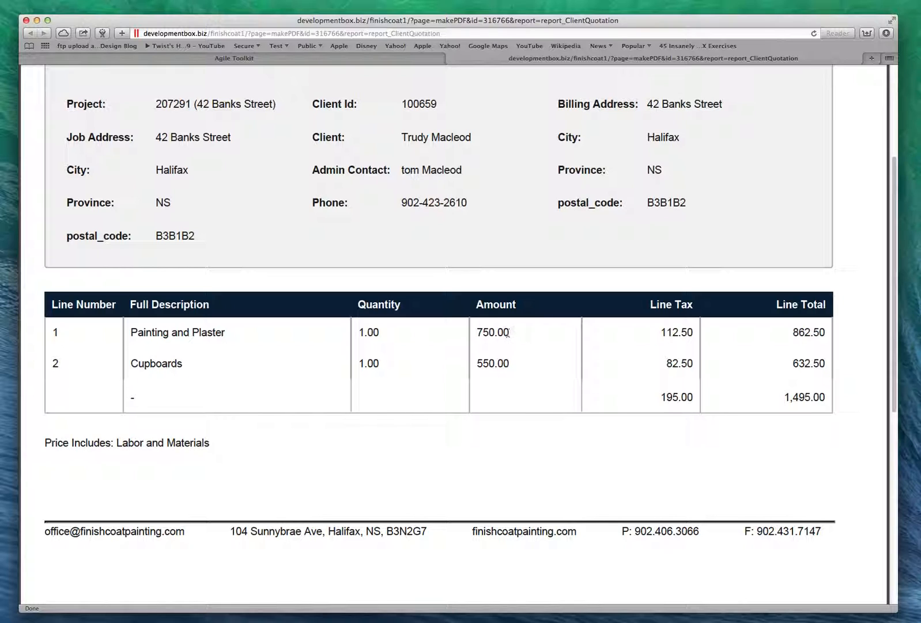
Examine the quotation's line amounts, line taxes, tax total and grand total, and close the PDF.
{"action": "double_click", "coordinate": [480, 332]}
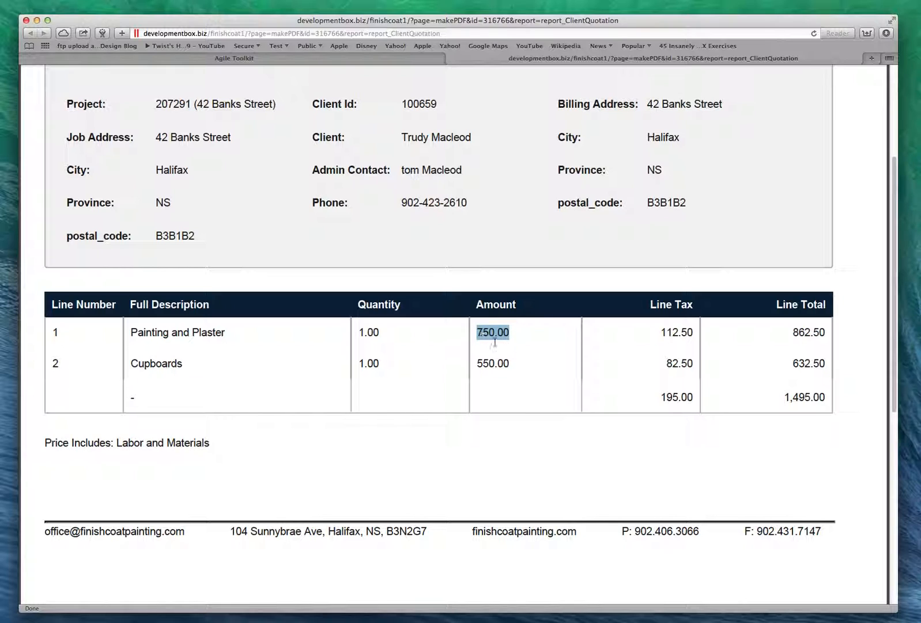
{"action": "double_click", "coordinate": [680, 332]}
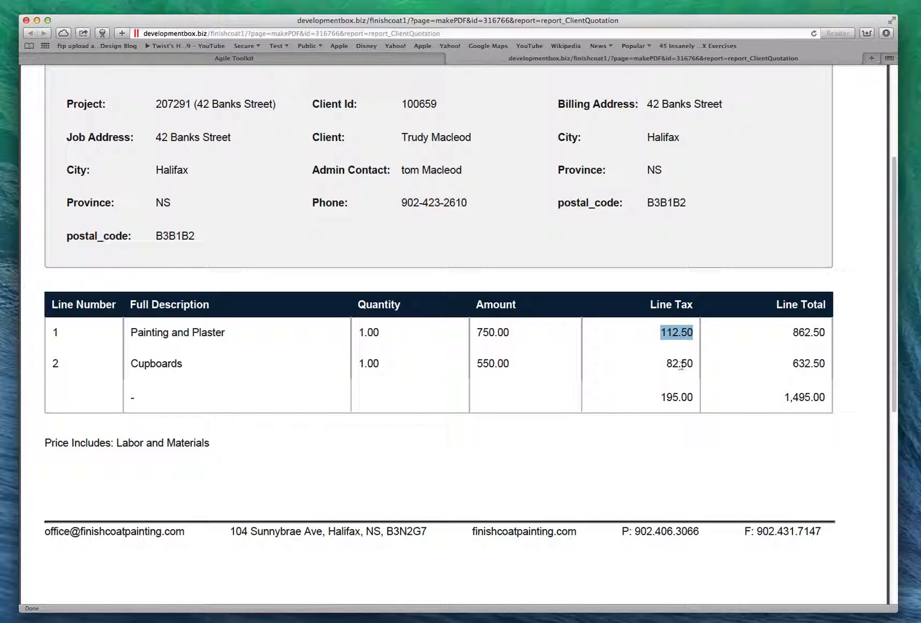
{"action": "left_click_drag", "start_coordinate": [680, 363], "coordinate": [672, 363]}
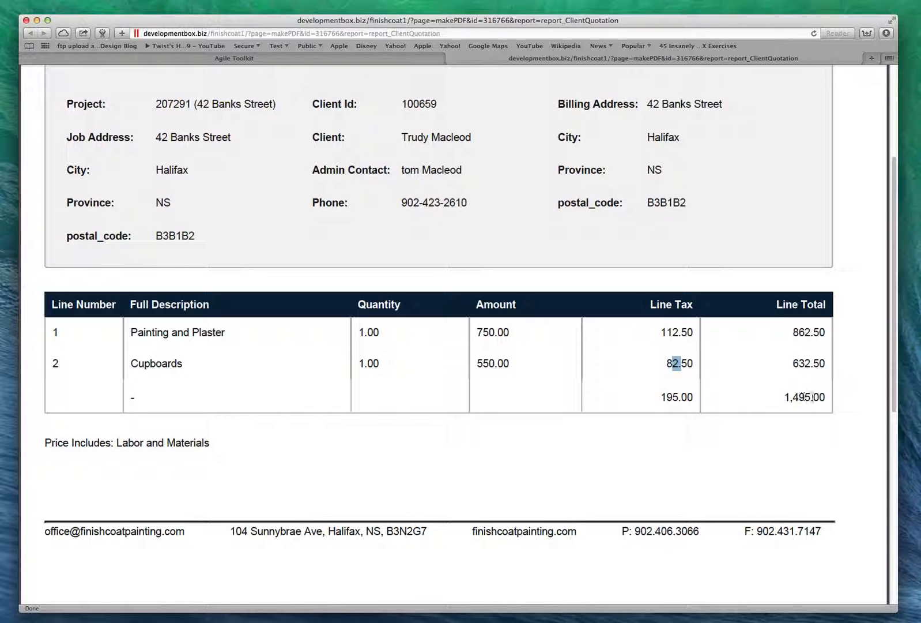
{"action": "double_click", "coordinate": [824, 397]}
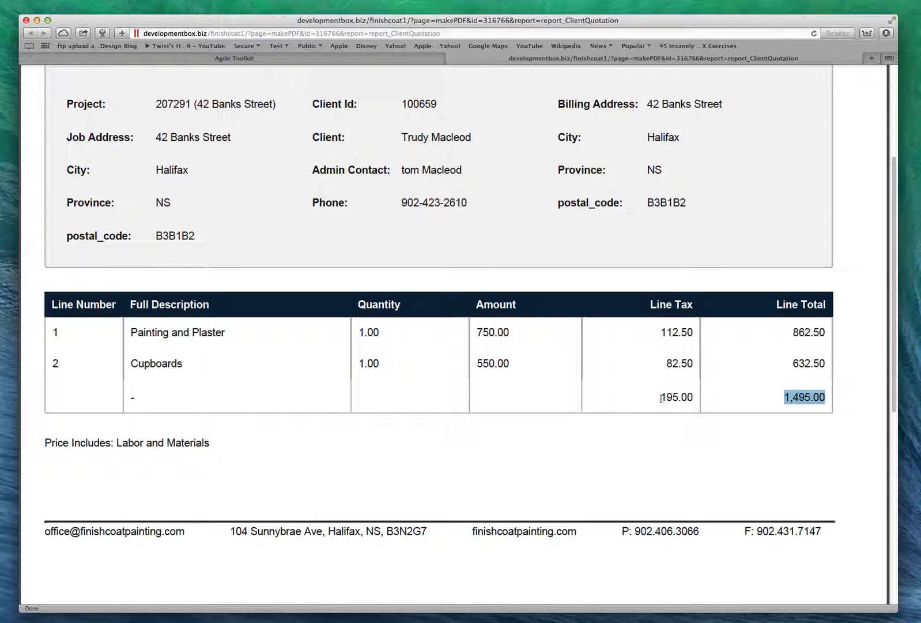
{"action": "double_click", "coordinate": [692, 398]}
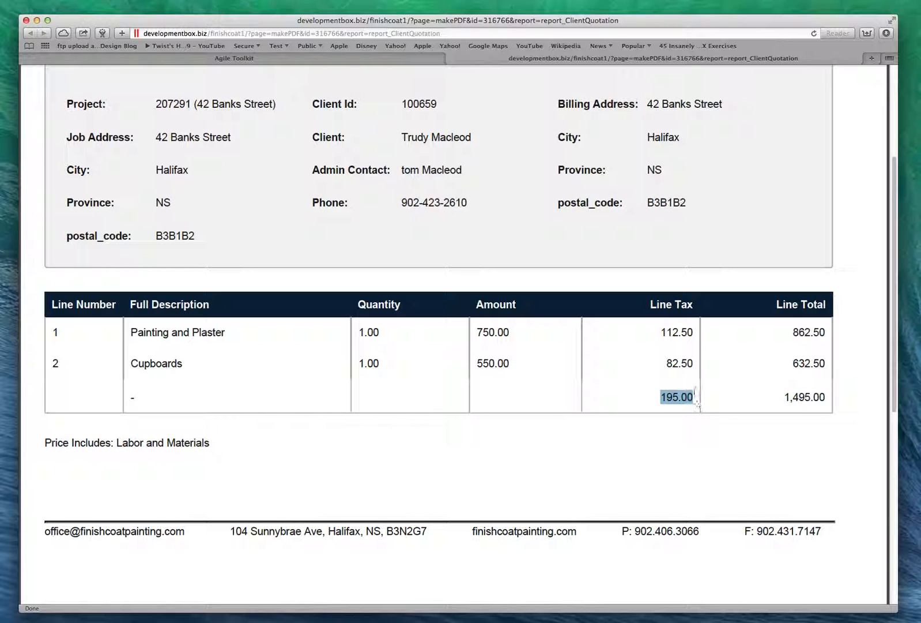
{"action": "scroll", "coordinate": [278, 464], "scroll_direction": "up", "scroll_amount": 4}
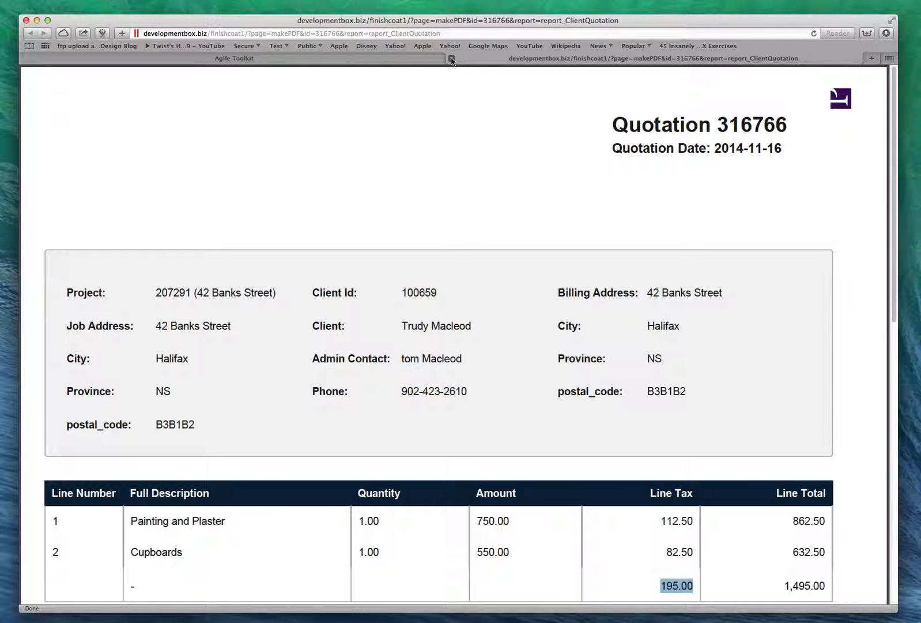
{"action": "left_click", "coordinate": [451, 59]}
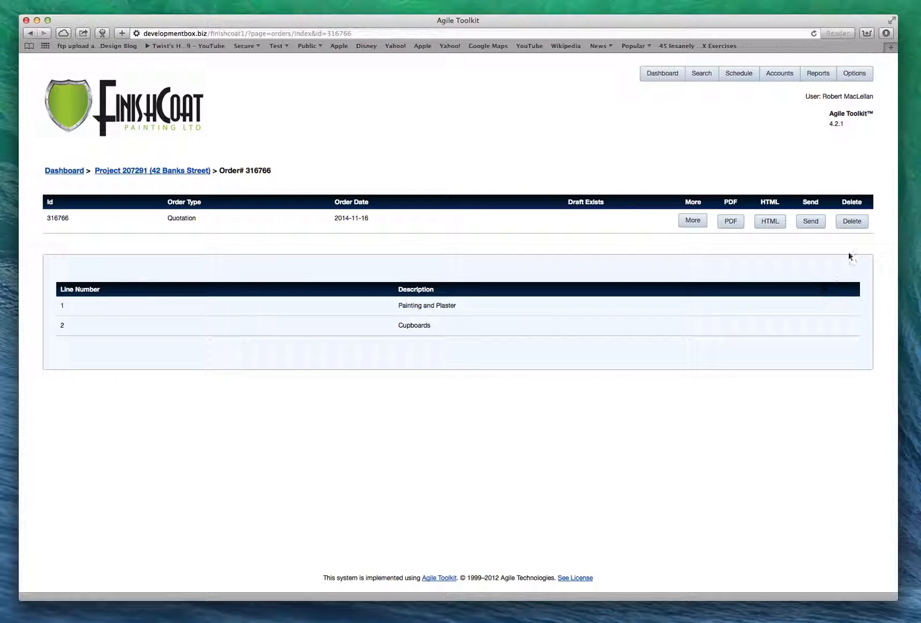
Open the form for sending the quotation to the client and check the recipient's e-mail address.
{"action": "left_click", "coordinate": [815, 222]}
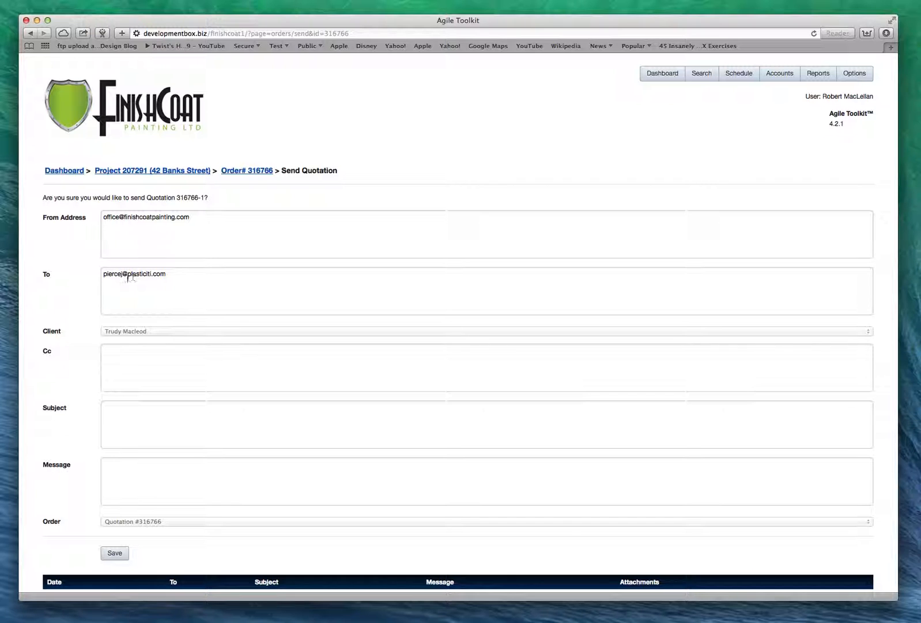
{"action": "left_click_drag", "start_coordinate": [169, 274], "coordinate": [99, 267]}
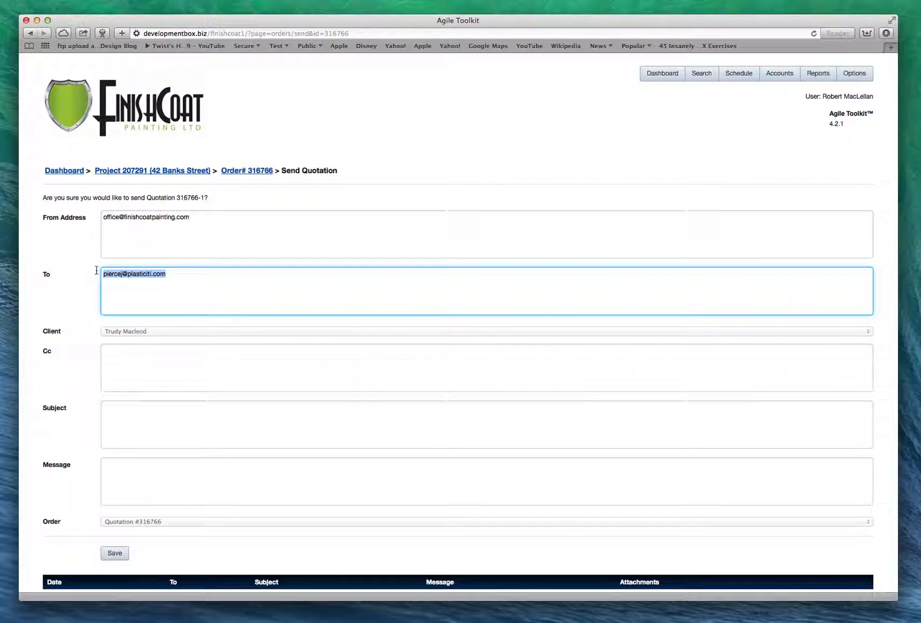
{"action": "left_click", "coordinate": [179, 275]}
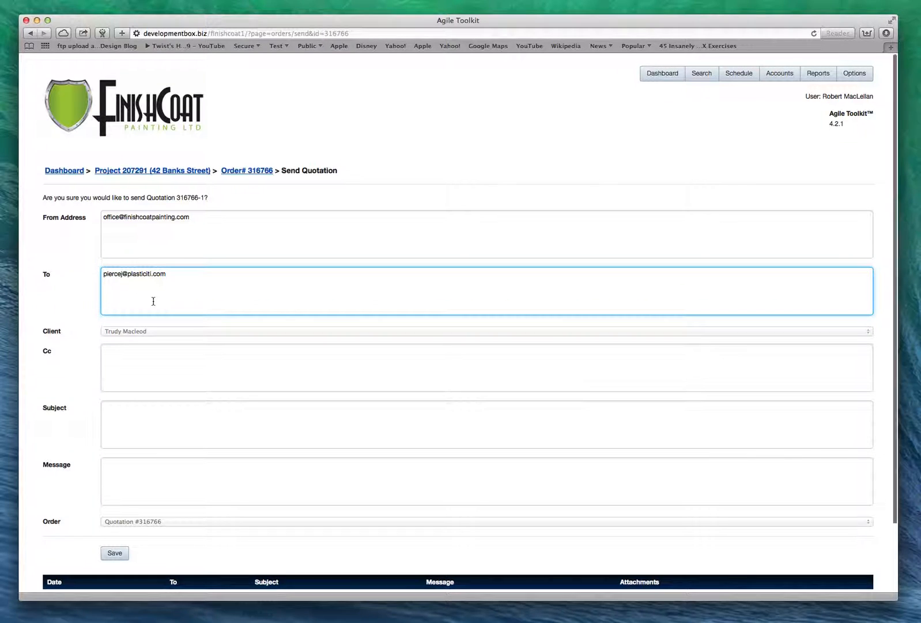
{"action": "scroll", "coordinate": [154, 300], "scroll_direction": "down", "scroll_amount": 1}
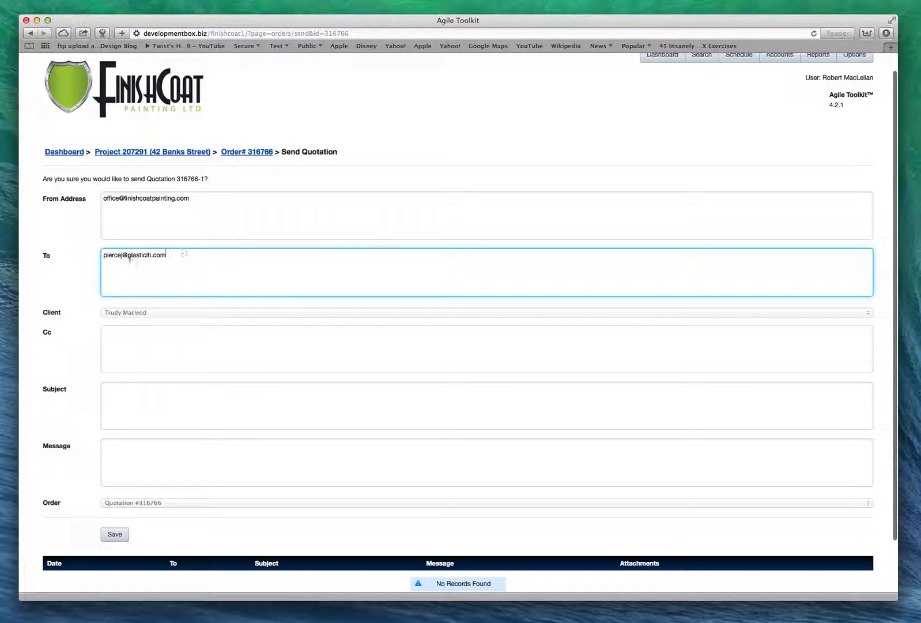
{"action": "scroll", "coordinate": [165, 291], "scroll_direction": "down", "scroll_amount": 1}
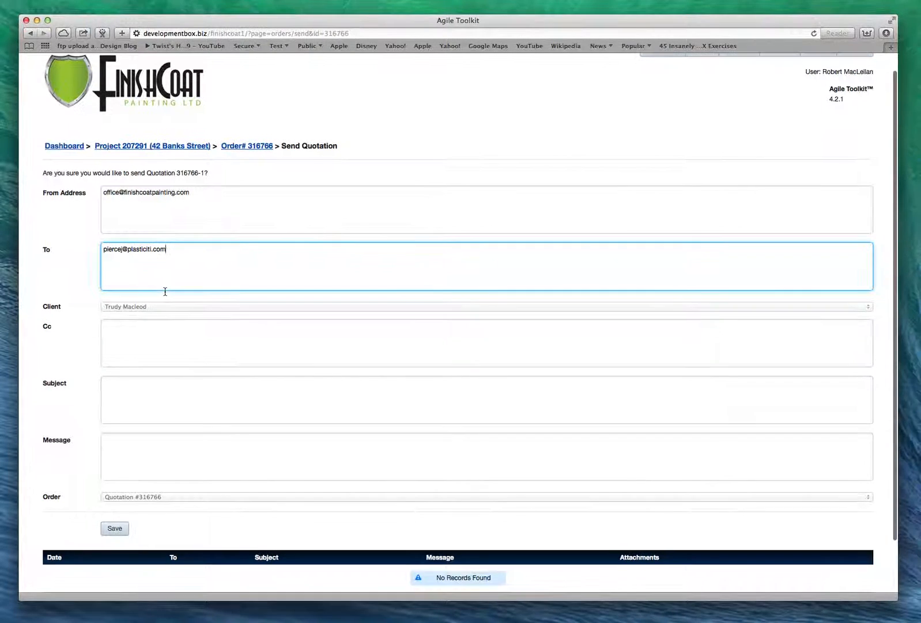
{"action": "scroll", "coordinate": [165, 291], "scroll_direction": "down", "scroll_amount": 1}
Send the quotation with the subject "Quotation for Review" and the message "Please see attached quotation.".
{"action": "left_click", "coordinate": [139, 392]}
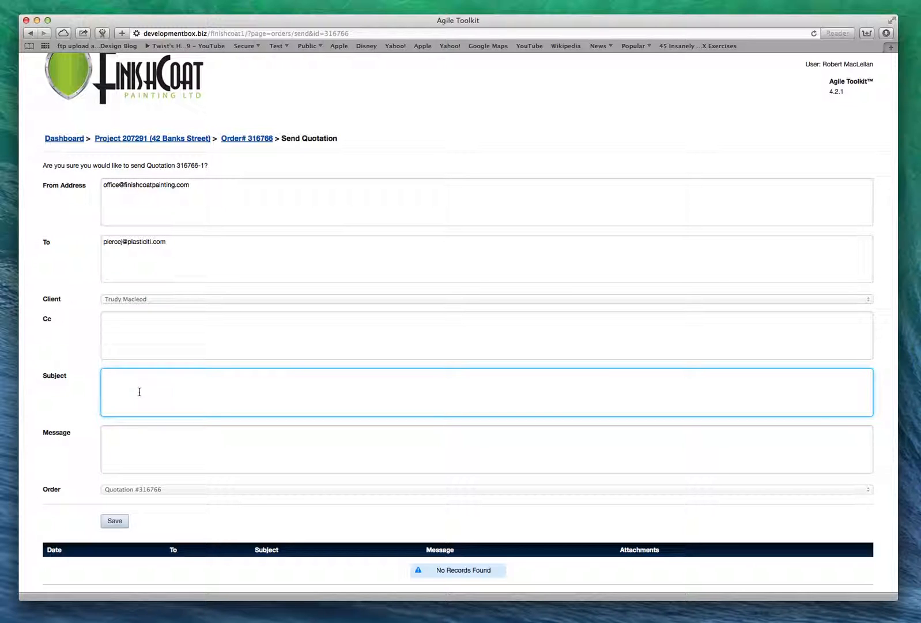
{"action": "type", "text": "Quotation for Review"}
{"action": "key", "text": "Tab"}
{"action": "type", "text": "Please see attached"}
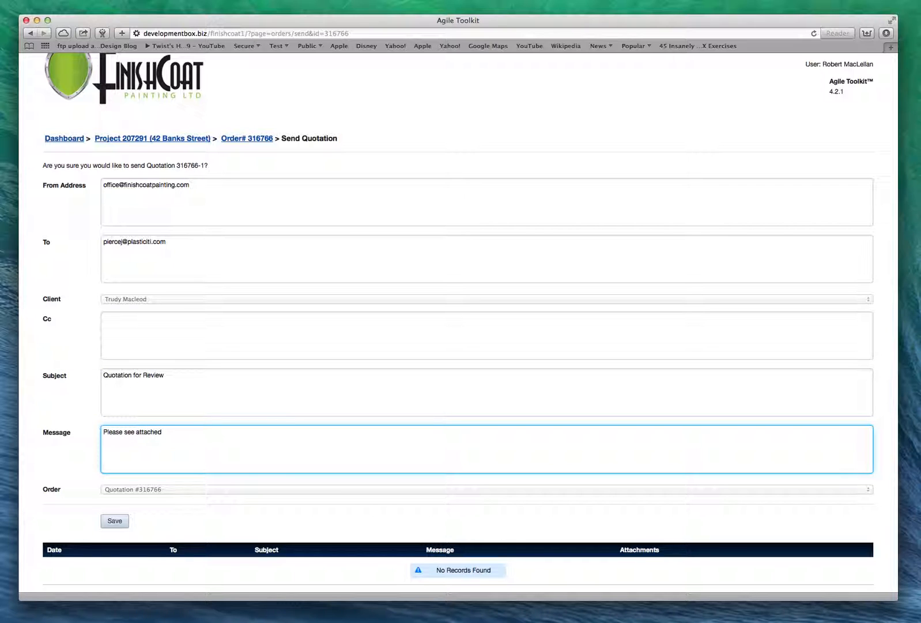
{"action": "type", "text": " quotation."}
{"action": "left_click", "coordinate": [114, 520]}
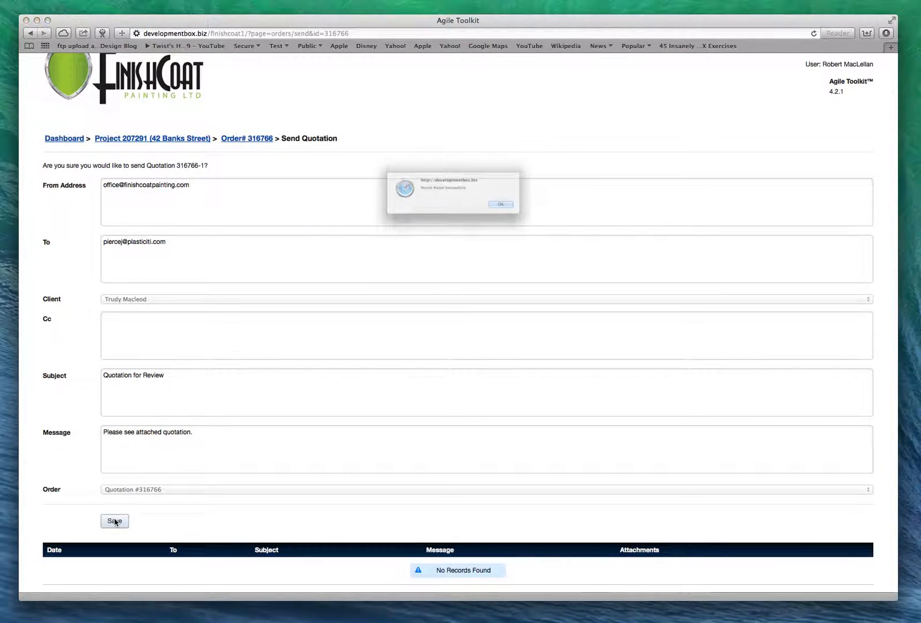
{"action": "left_click", "coordinate": [534, 214]}
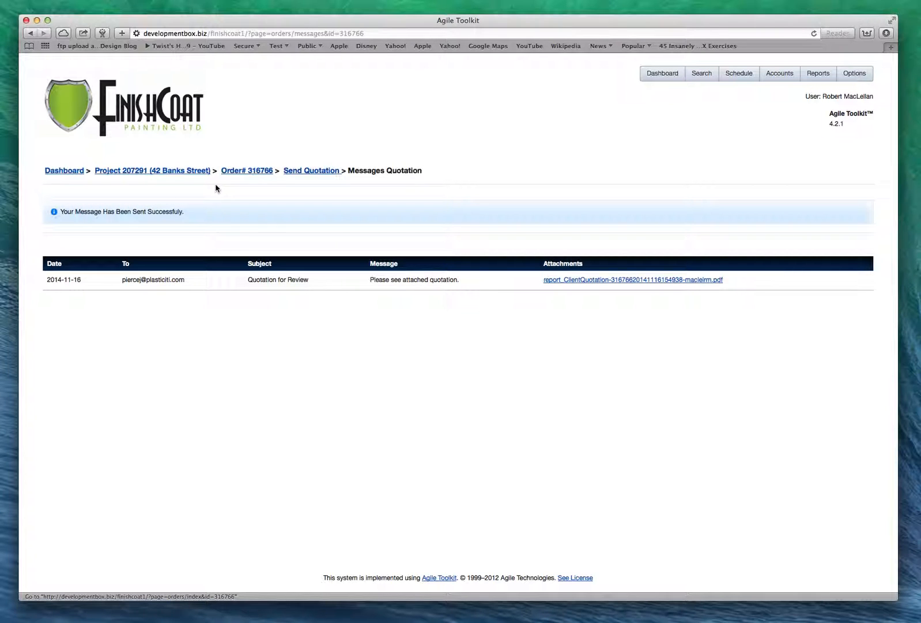
Edit the project's Estimate step so that the price includes Labor and Materials, and continue through the Management step to Completion.
{"action": "left_click", "coordinate": [140, 173]}
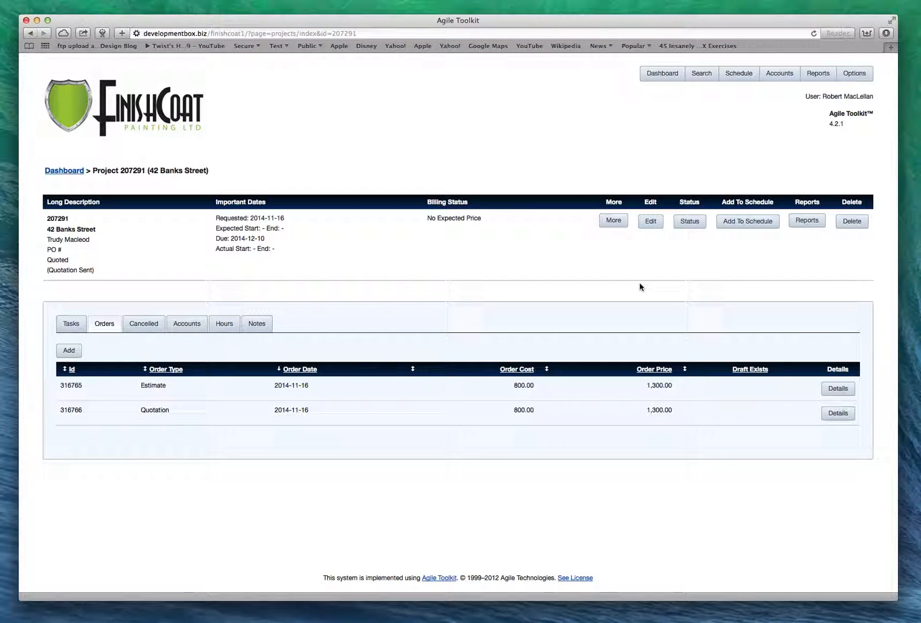
{"action": "left_click", "coordinate": [651, 223]}
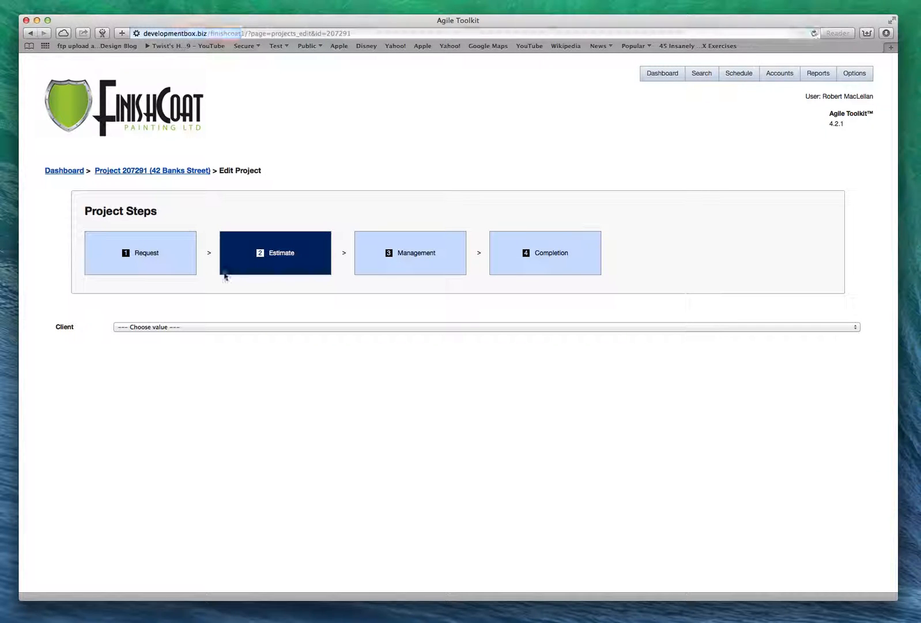
{"action": "scroll", "coordinate": [183, 315], "scroll_direction": "down", "scroll_amount": 3}
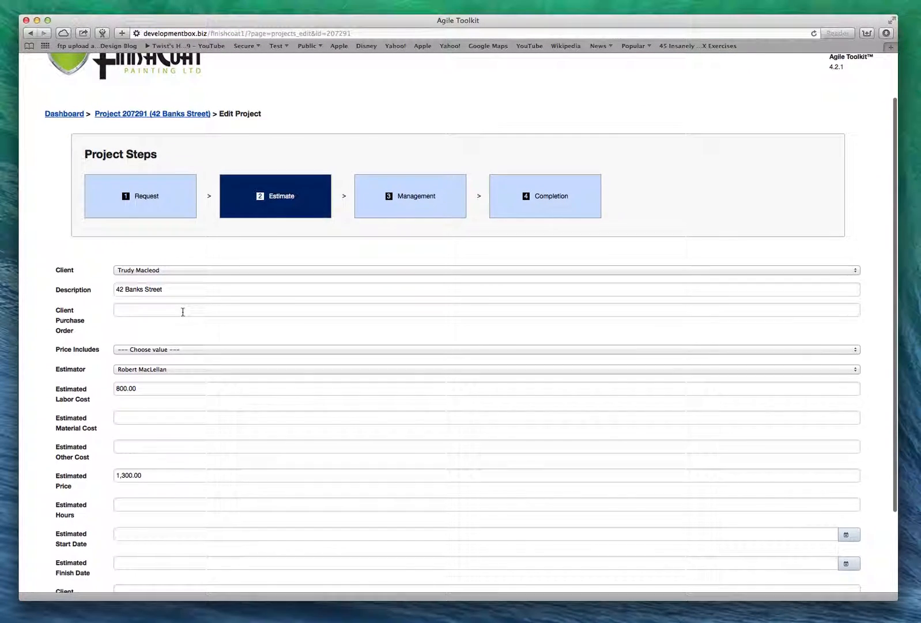
{"action": "left_click", "coordinate": [157, 320]}
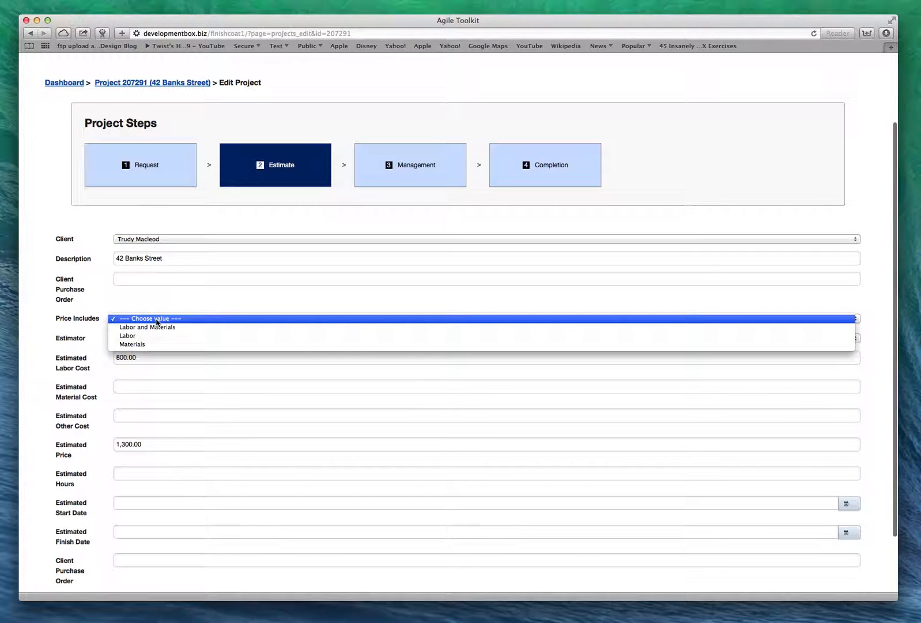
{"action": "left_click", "coordinate": [153, 328]}
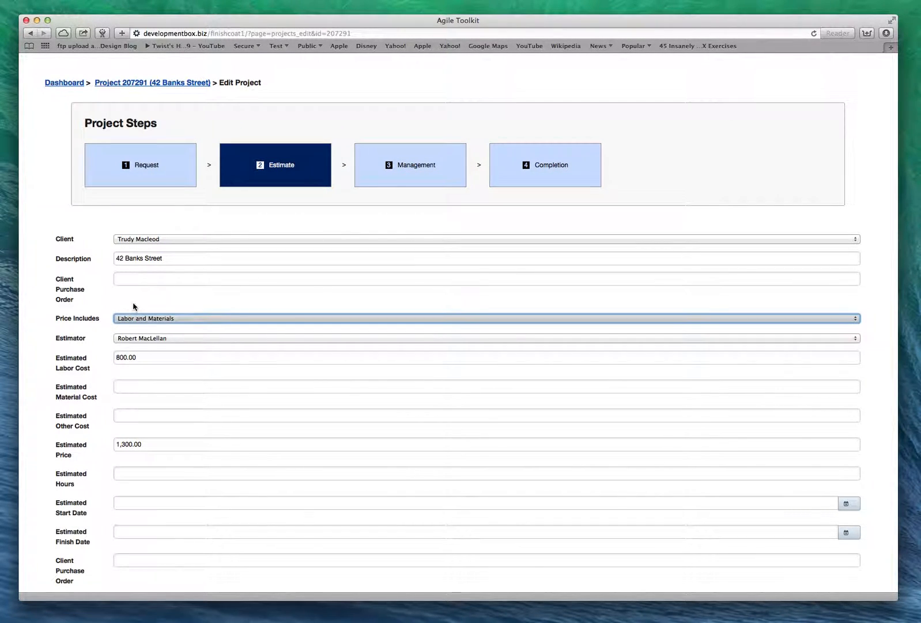
{"action": "scroll", "coordinate": [105, 314], "scroll_direction": "down", "scroll_amount": 3}
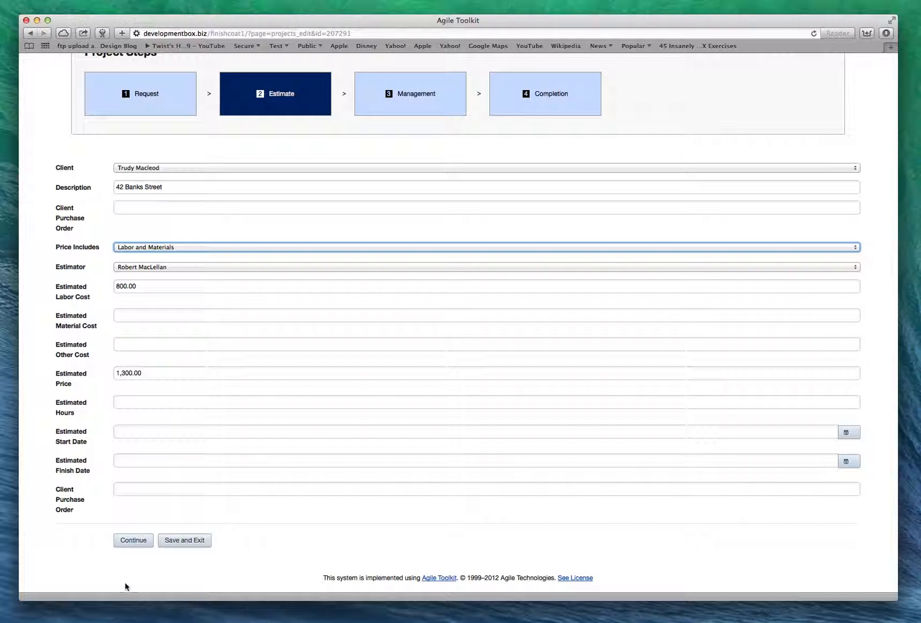
{"action": "left_click", "coordinate": [133, 540]}
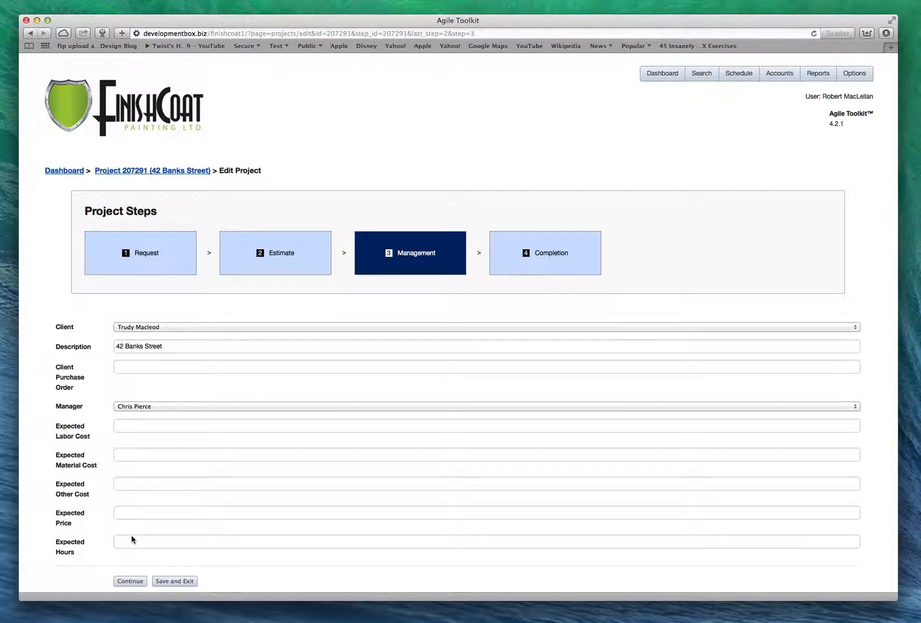
{"action": "scroll", "coordinate": [161, 319], "scroll_direction": "down", "scroll_amount": 2}
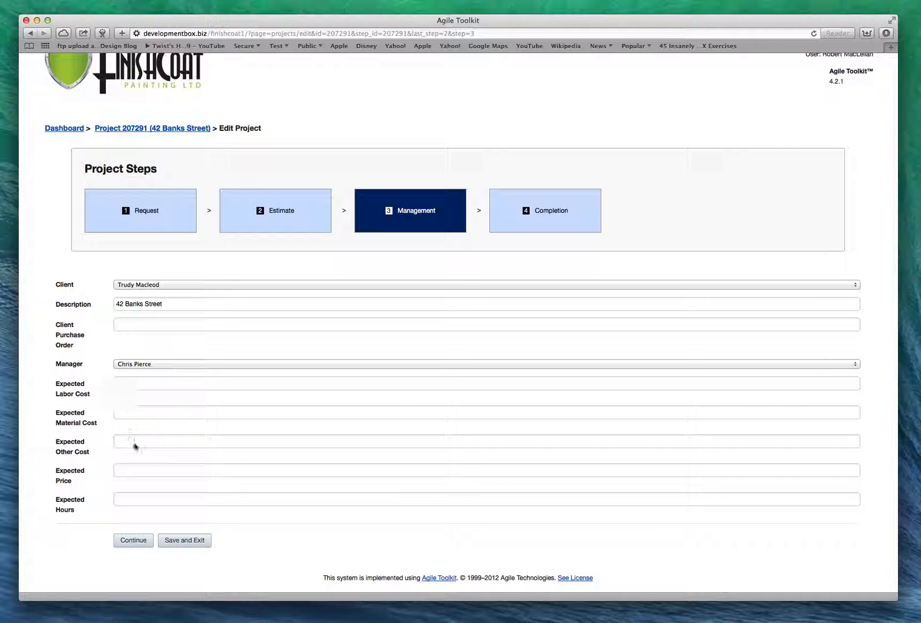
{"action": "left_click", "coordinate": [132, 542]}
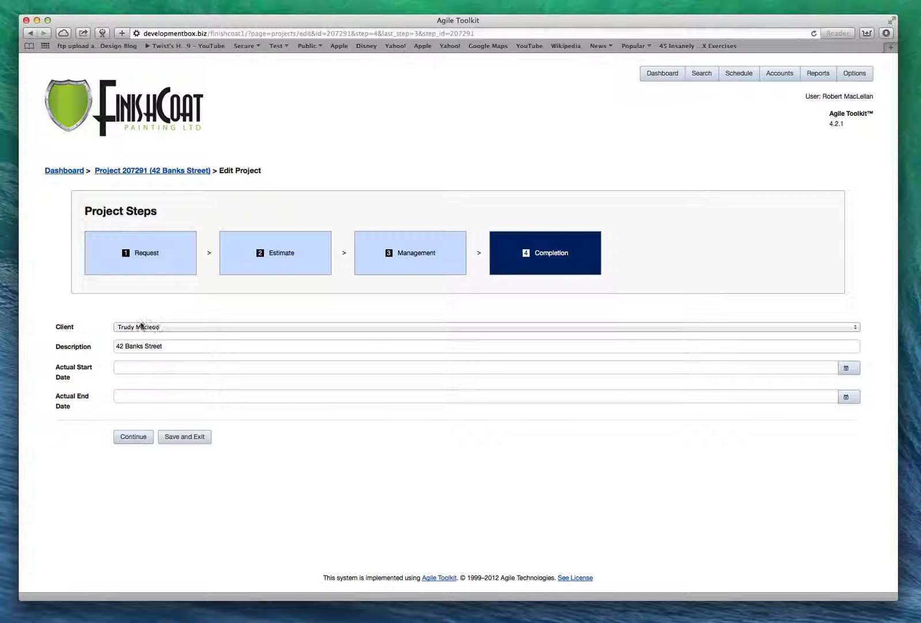
Change the contact in the project's Request step to the same person as the client, and continue to the Estimate step.
{"action": "left_click", "coordinate": [145, 254]}
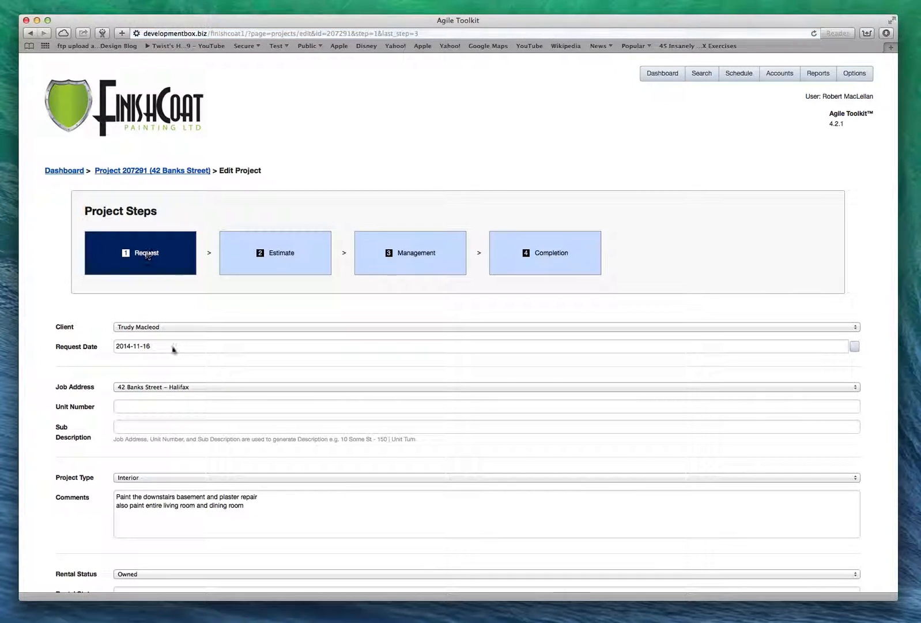
{"action": "scroll", "coordinate": [173, 350], "scroll_direction": "down", "scroll_amount": 1}
{"action": "scroll", "coordinate": [173, 349], "scroll_direction": "down", "scroll_amount": 6}
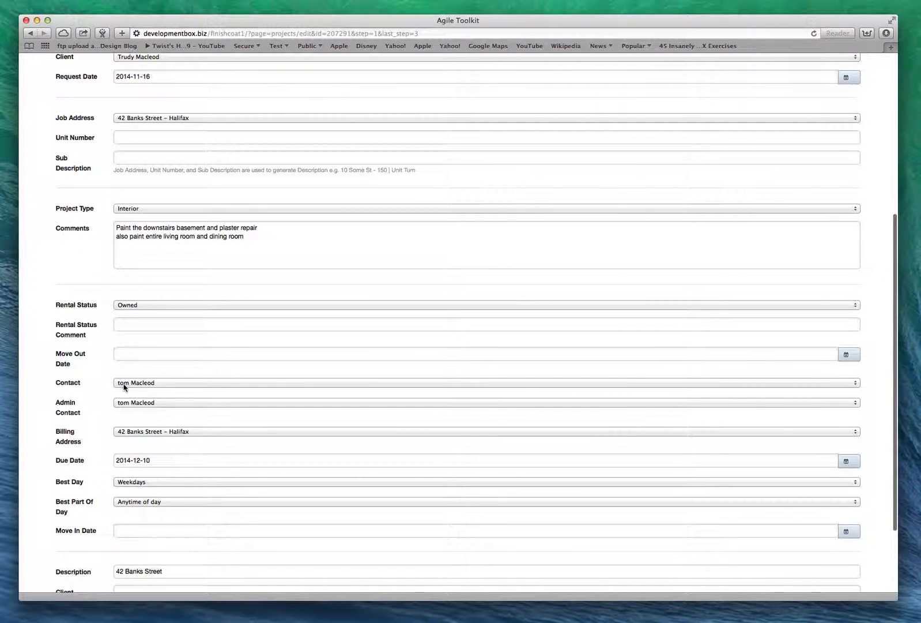
{"action": "left_click", "coordinate": [132, 384]}
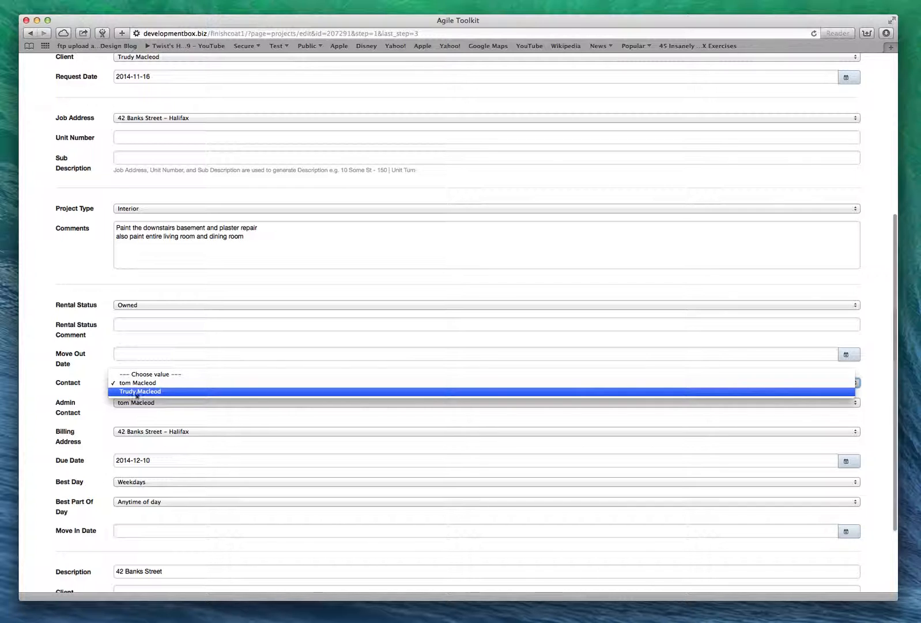
{"action": "left_click", "coordinate": [135, 393]}
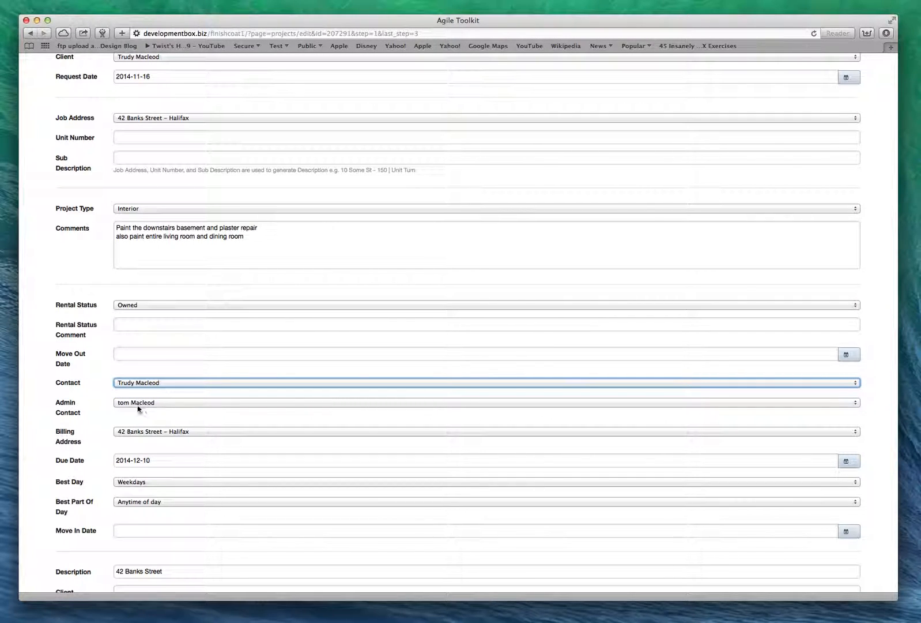
{"action": "scroll", "coordinate": [149, 416], "scroll_direction": "down", "scroll_amount": 5}
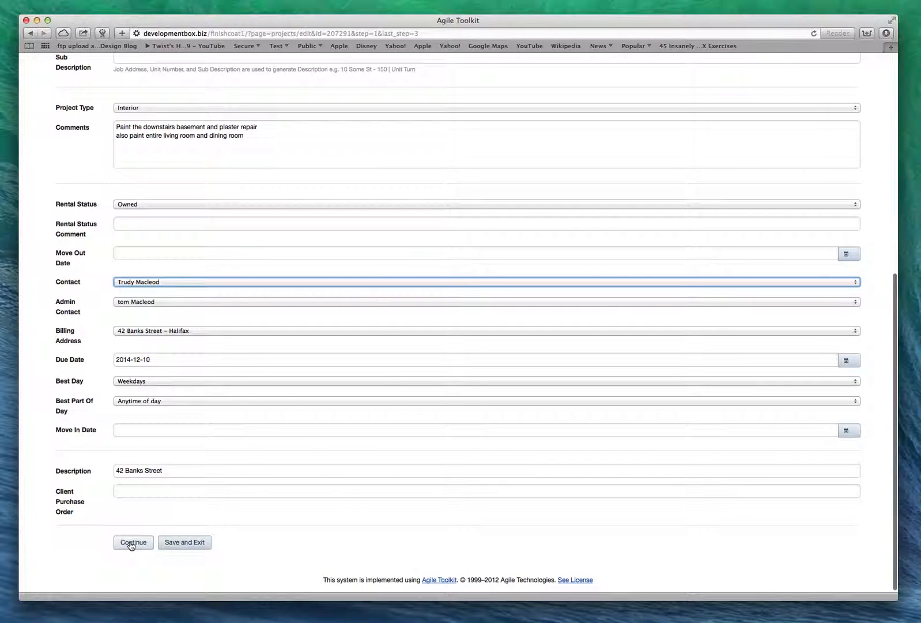
{"action": "left_click", "coordinate": [132, 543]}
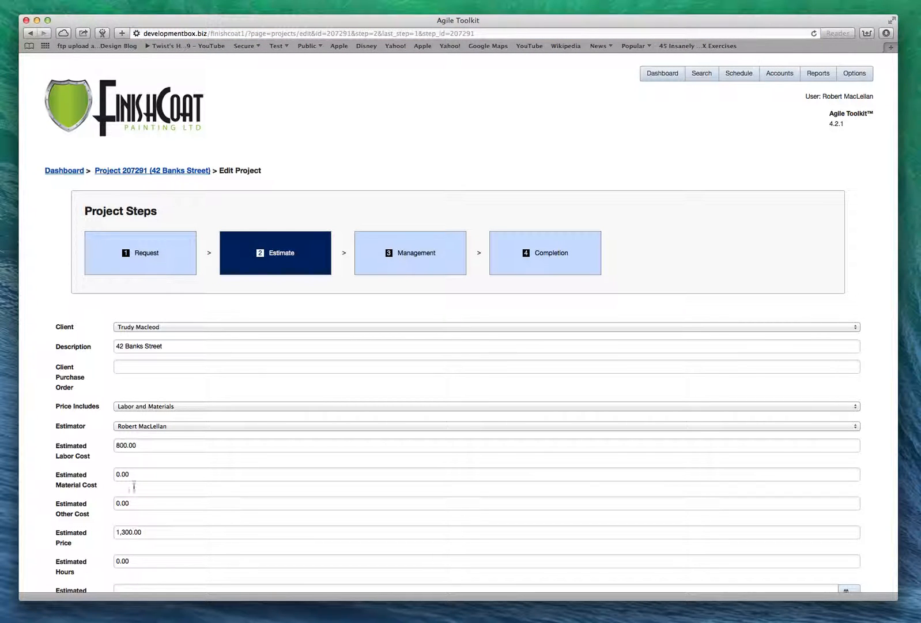
Set the expected price to 1300 in the project's Management step, then save and exit the project form.
{"action": "scroll", "coordinate": [89, 410], "scroll_direction": "down", "scroll_amount": 5}
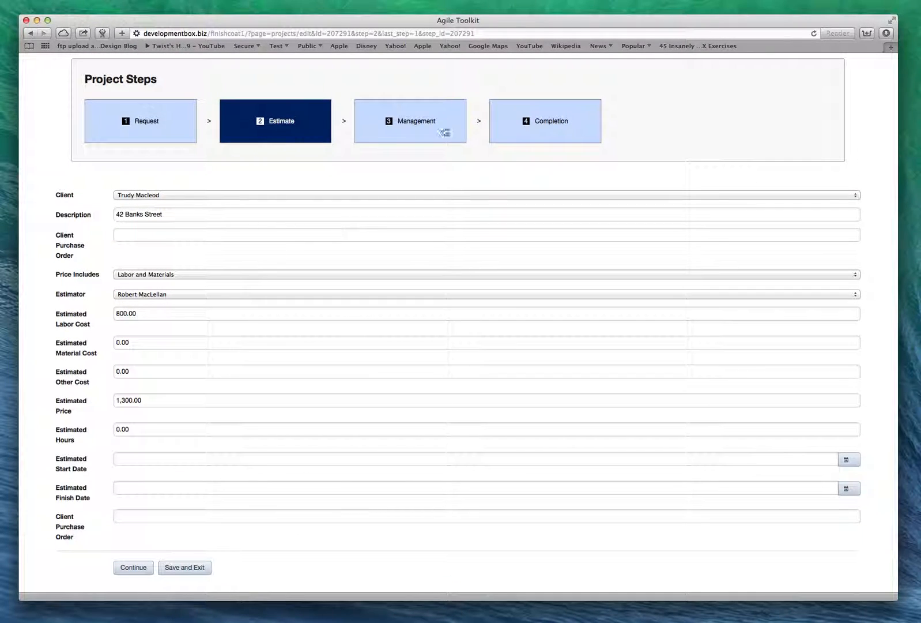
{"action": "left_click", "coordinate": [407, 121]}
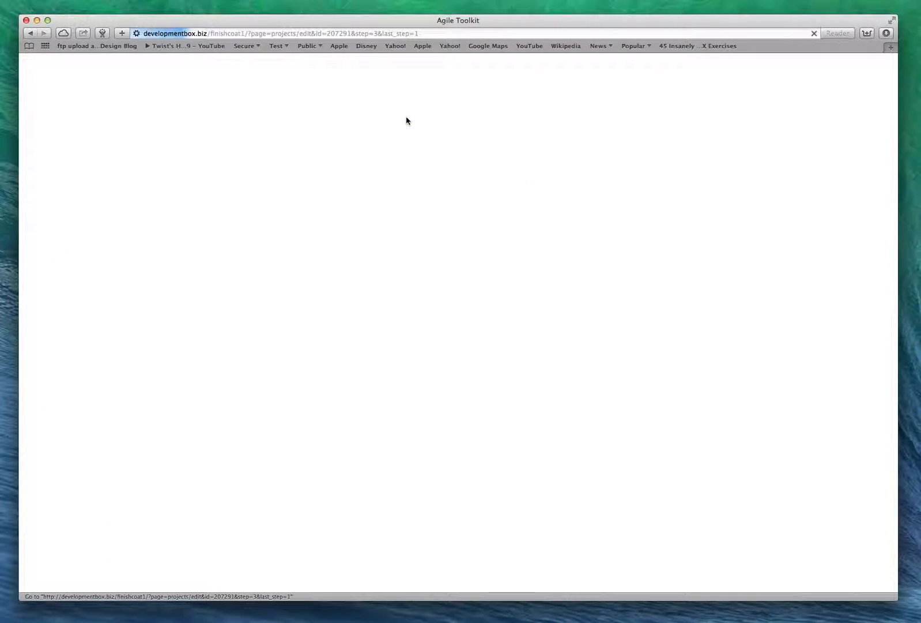
{"action": "scroll", "coordinate": [153, 355], "scroll_direction": "down", "scroll_amount": 2}
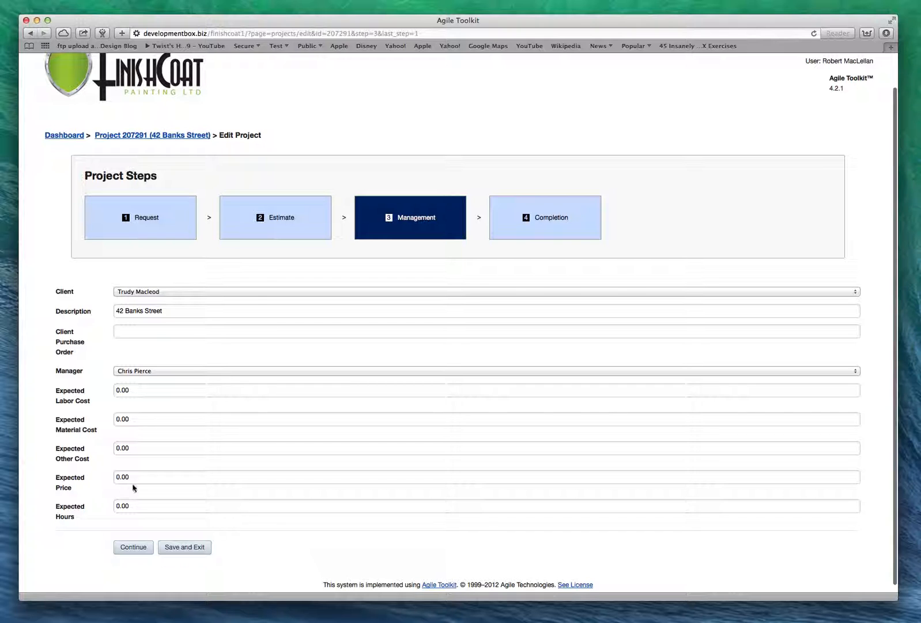
{"action": "left_click", "coordinate": [73, 471]}
{"action": "left_click_drag", "start_coordinate": [144, 474], "coordinate": [107, 472]}
{"action": "type", "text": "130"}
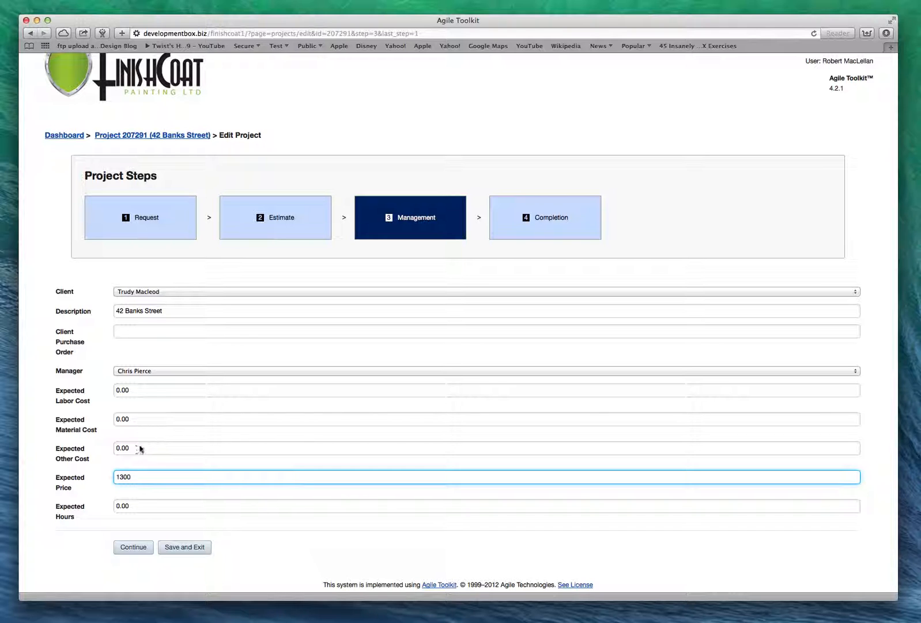
{"action": "left_click", "coordinate": [133, 390]}
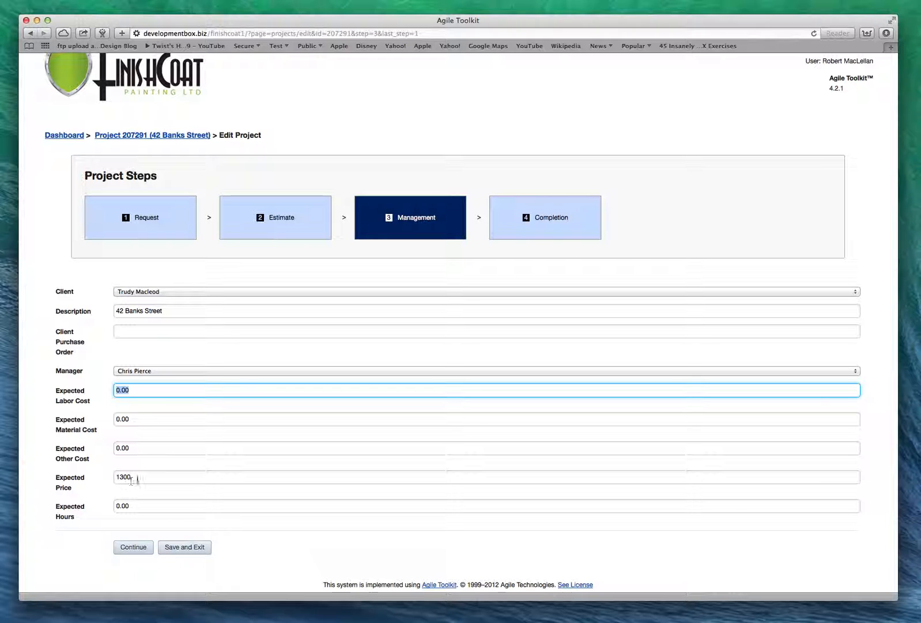
{"action": "left_click", "coordinate": [184, 547]}
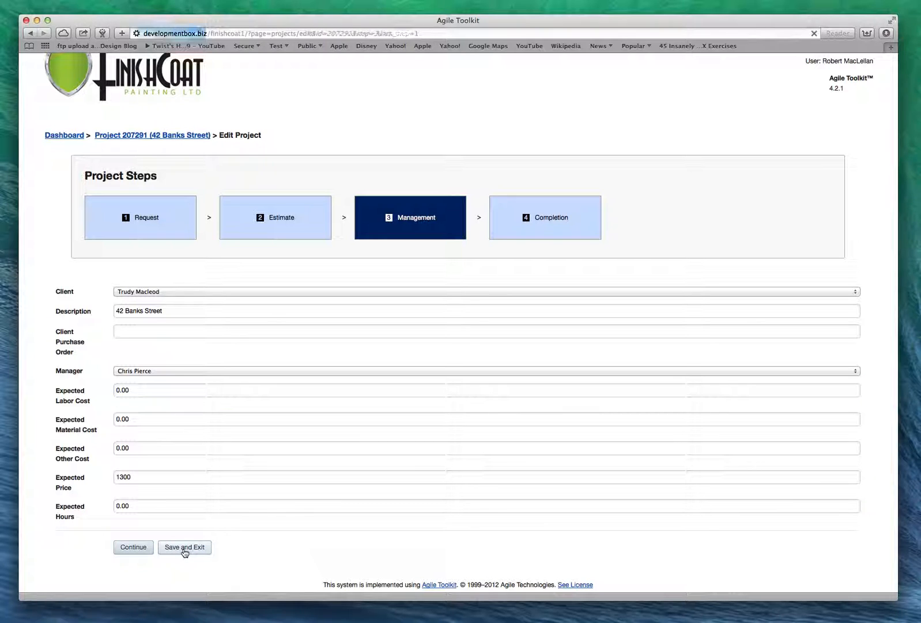